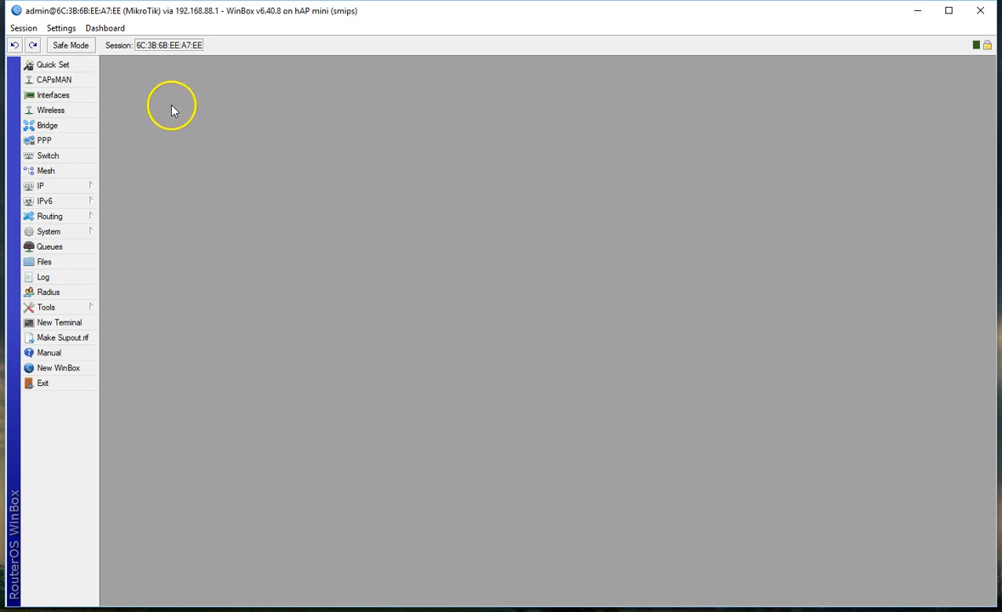
- Open the IP firewall's filter rules and widen the Protocol column
left_click(54, 190)
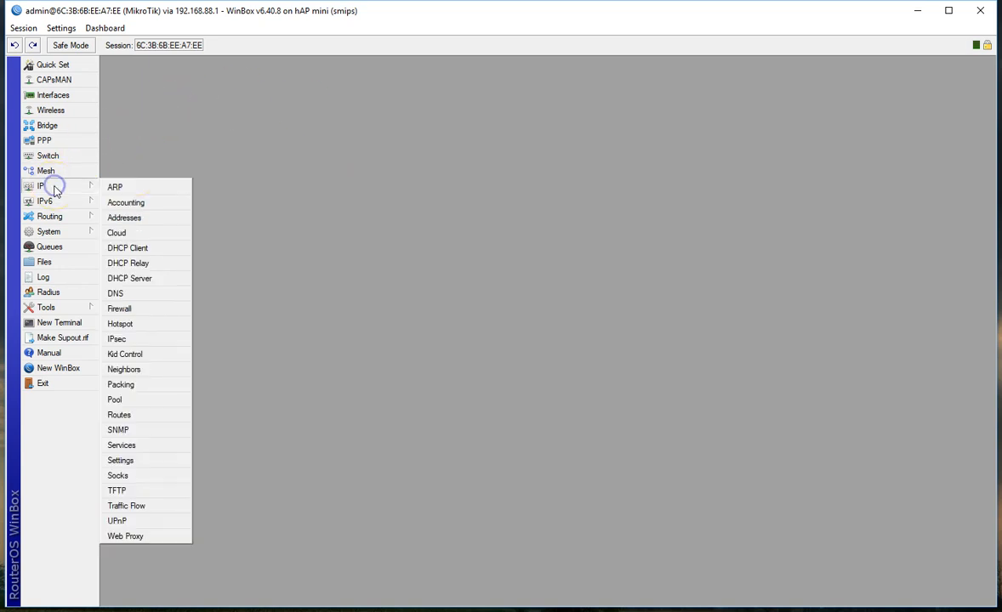
left_click(147, 310)
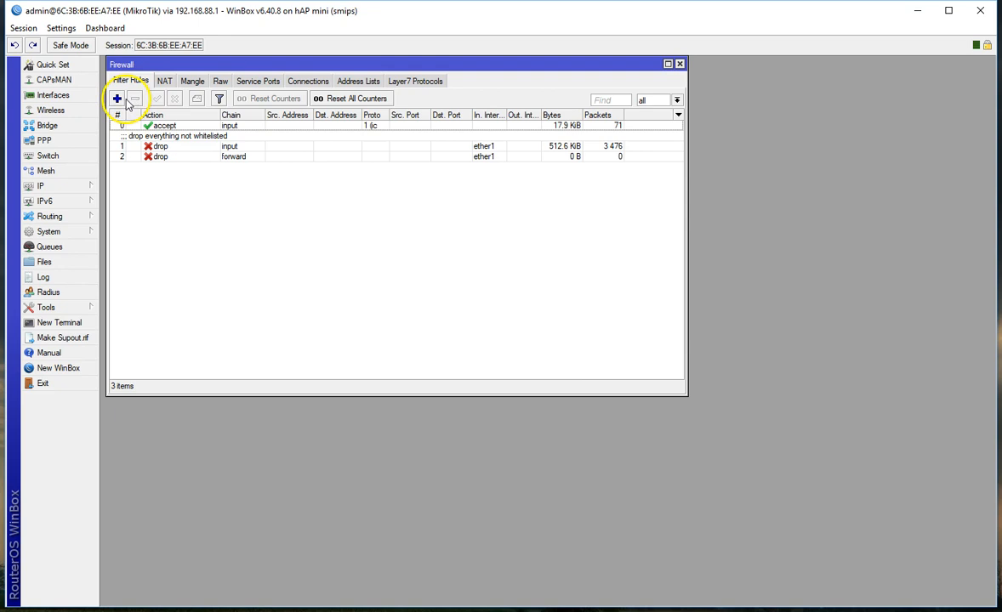
left_click(159, 142)
left_click(169, 127)
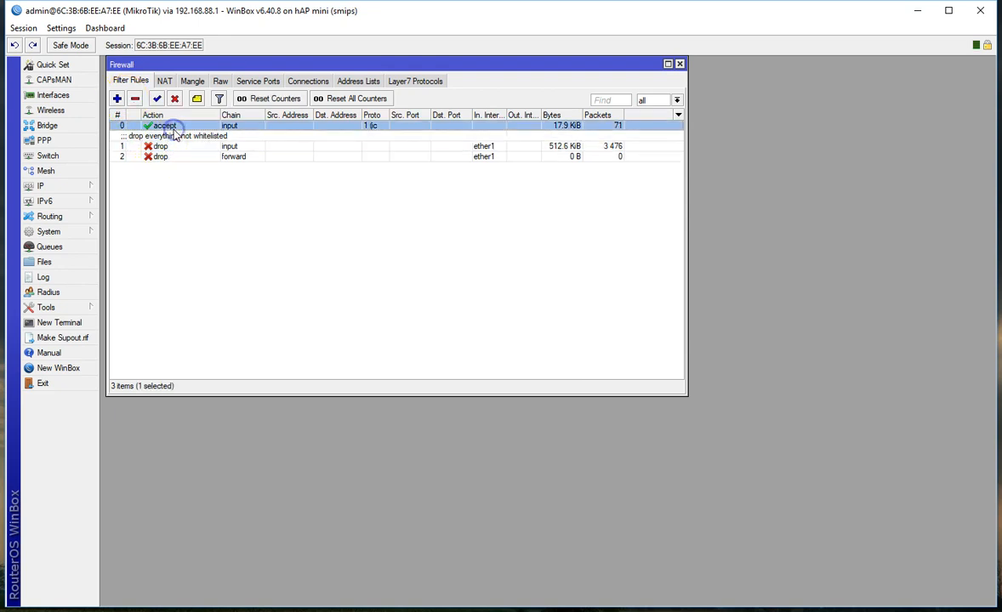
mouse_move(389, 115)
left_mouse_down()
mouse_move(417, 115)
mouse_move(407, 115)
left_mouse_up()
left_click(173, 147)
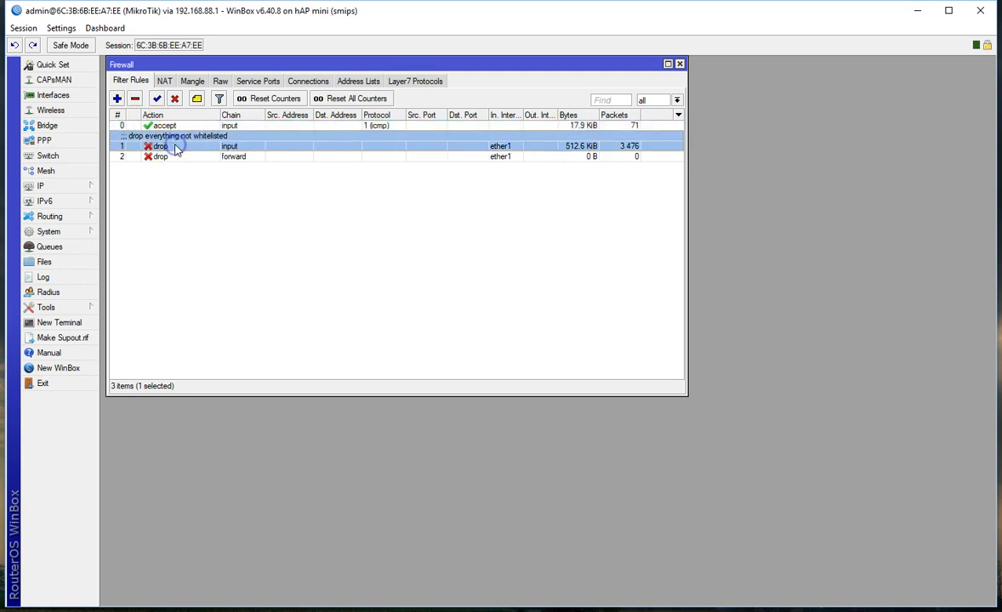
- Negate the dstnat connection NAT state in the forward-chain drop rule and save the rule
left_click(177, 156)
double_click(178, 157)
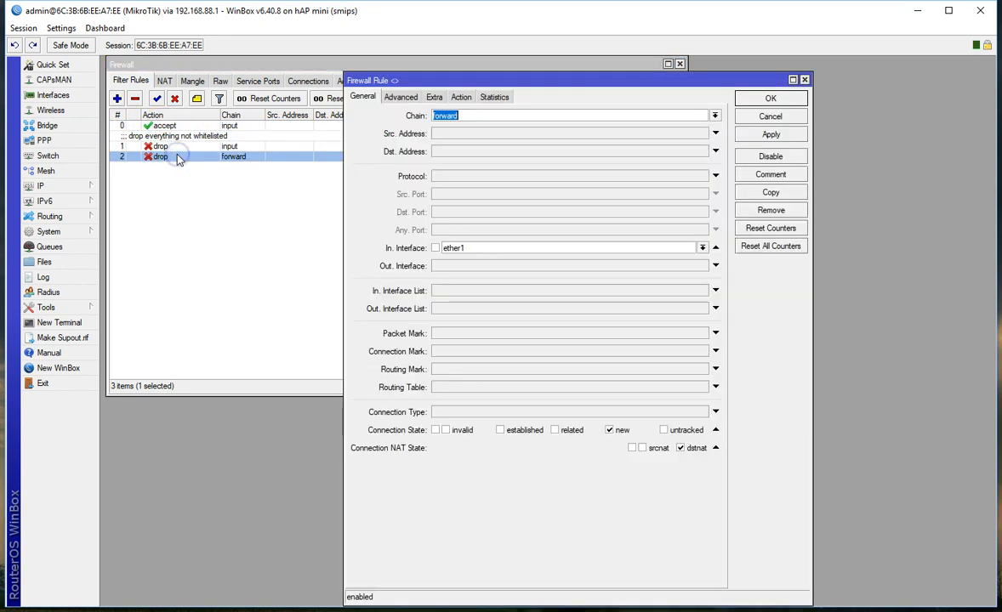
left_click_drag(486, 82, 463, 67)
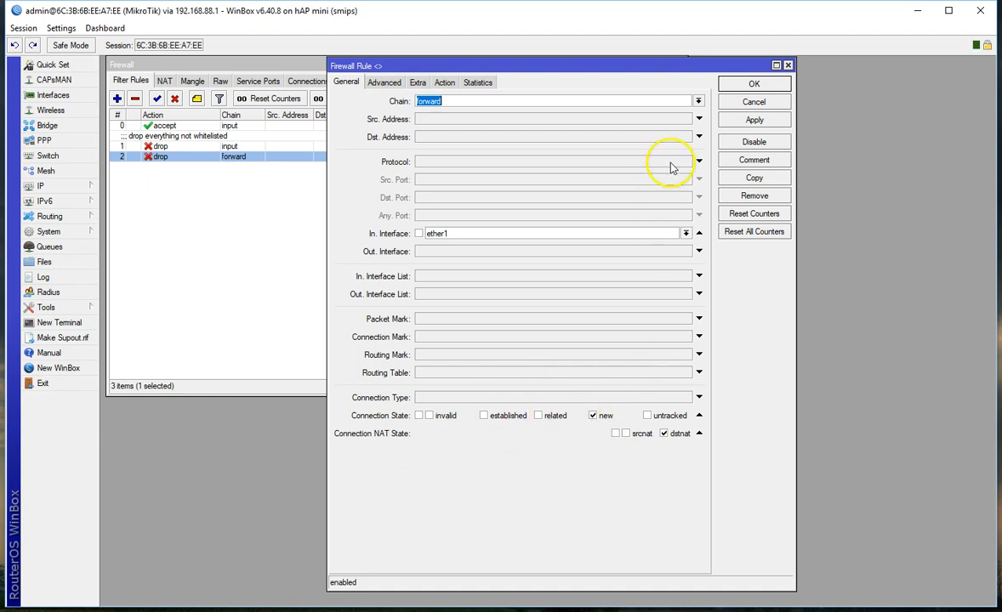
left_click(454, 85)
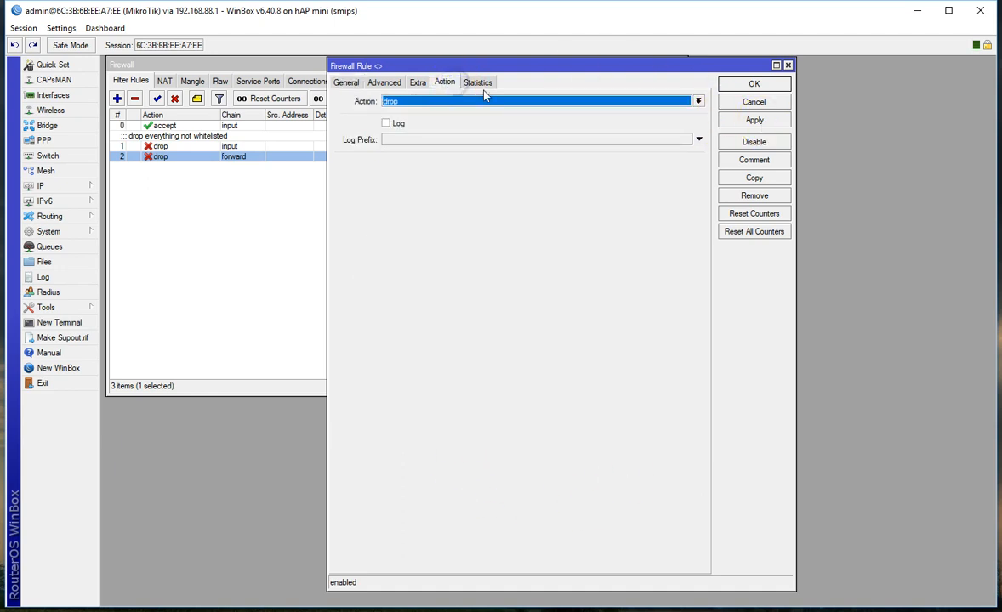
left_click(345, 82)
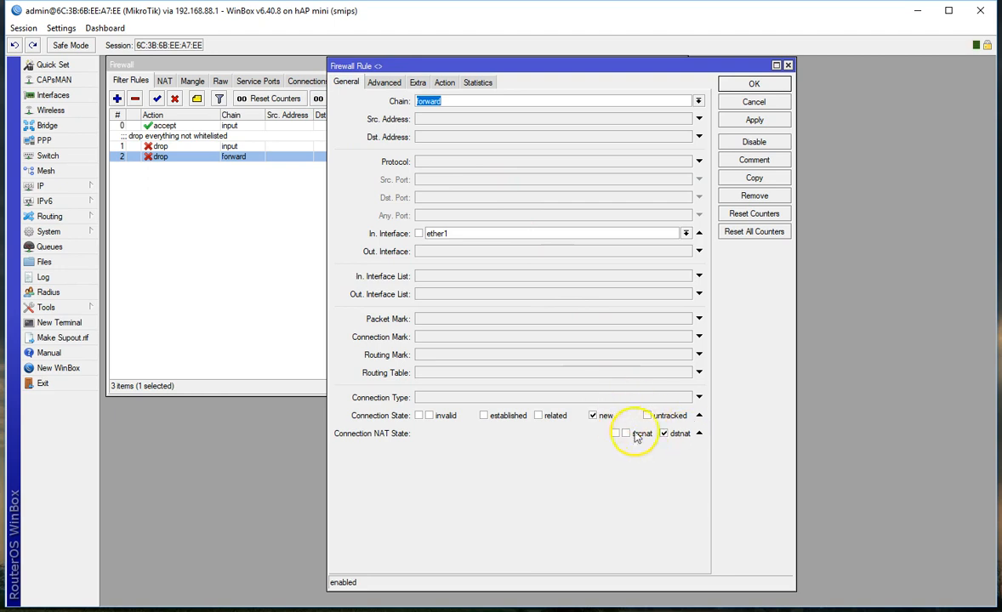
left_click(615, 434)
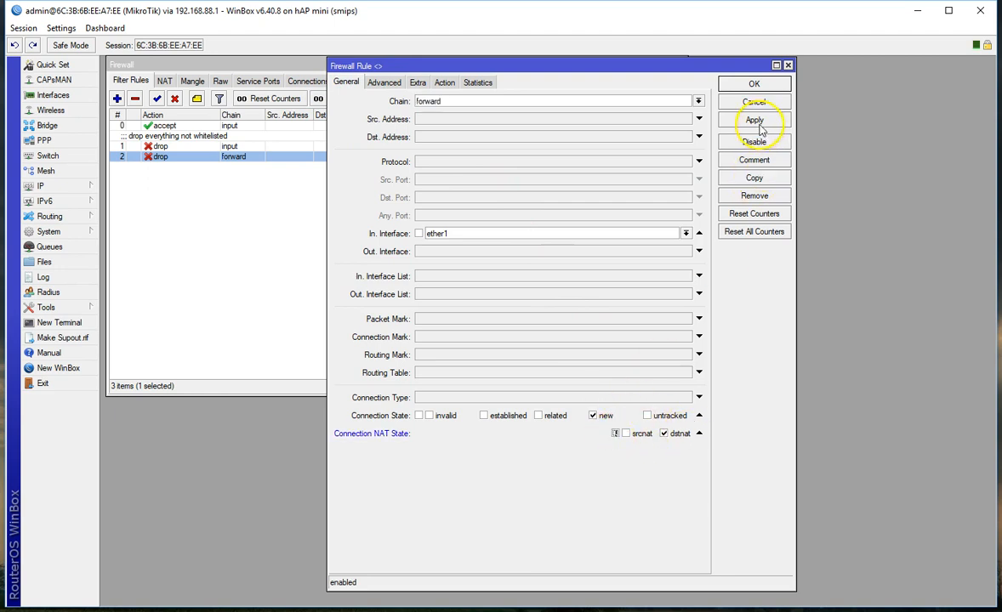
left_click(756, 84)
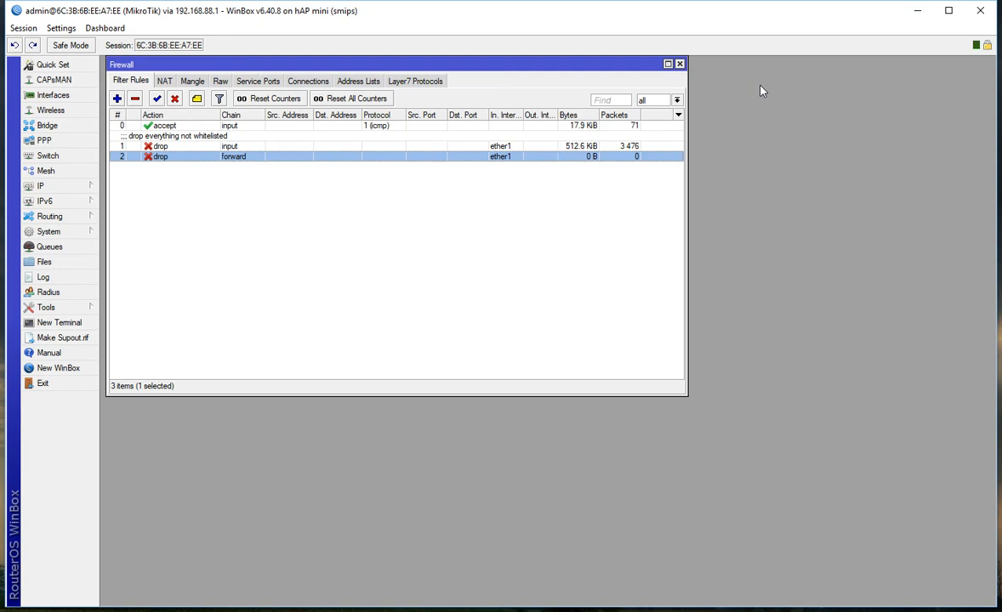
- Try the forward and output chains on the ICMP accept rule and discard the changes
left_click(175, 126)
double_click(175, 126)
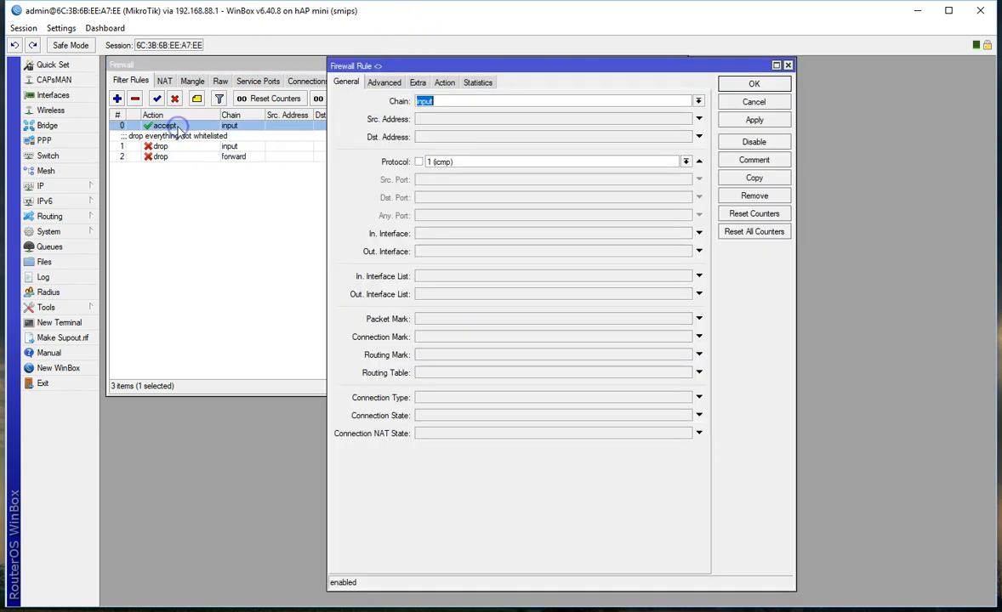
left_click(698, 102)
left_click(683, 88)
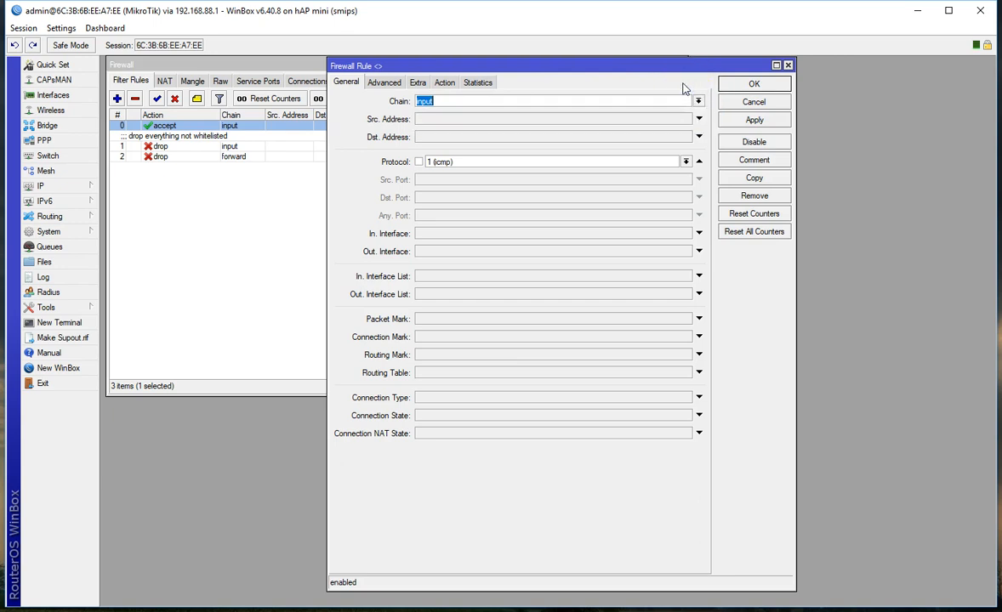
left_click(697, 101)
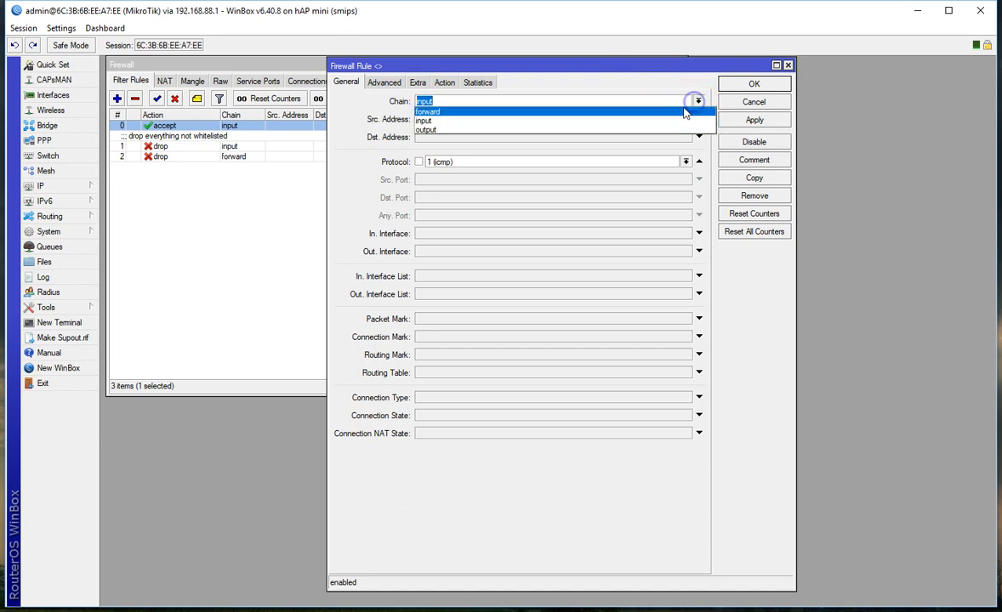
left_click(683, 112)
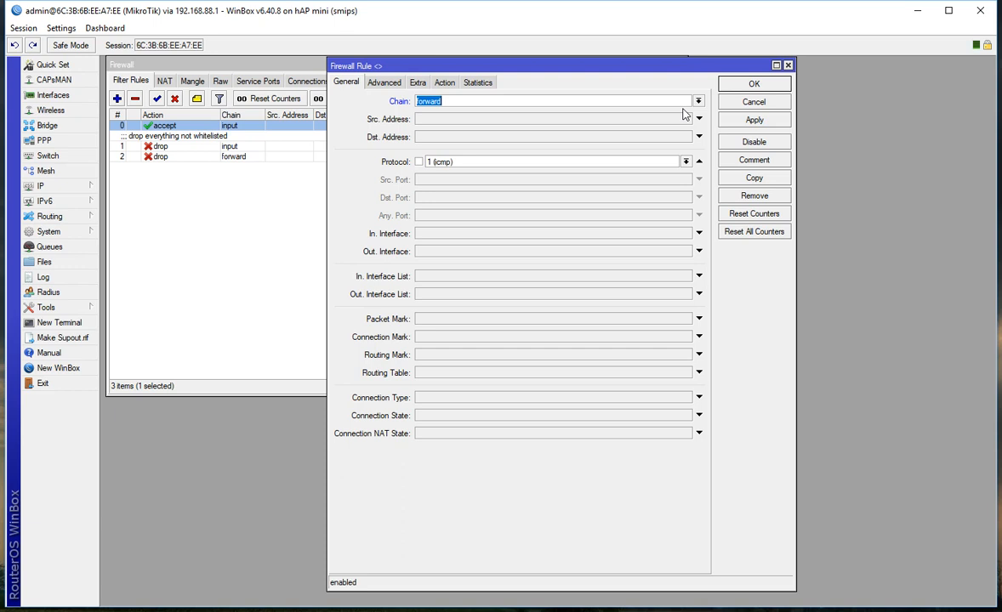
left_click(697, 100)
left_click(664, 124)
left_click(698, 100)
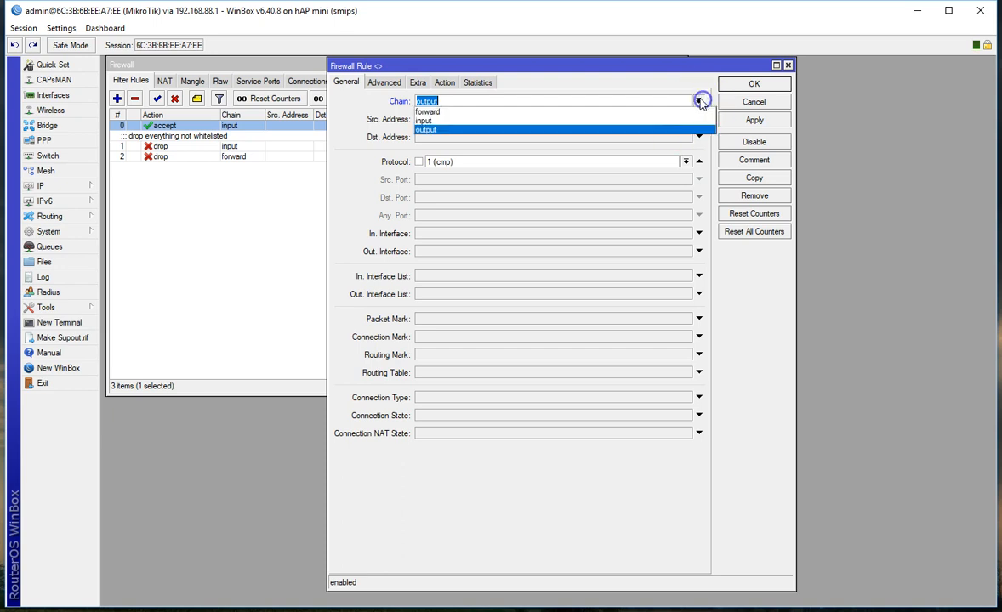
left_click(689, 85)
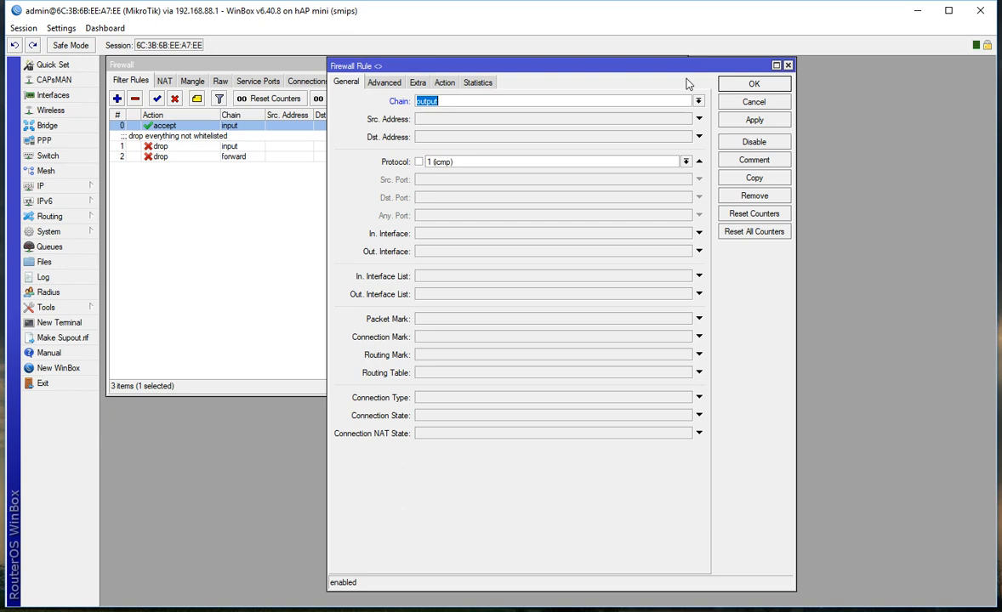
left_click(754, 101)
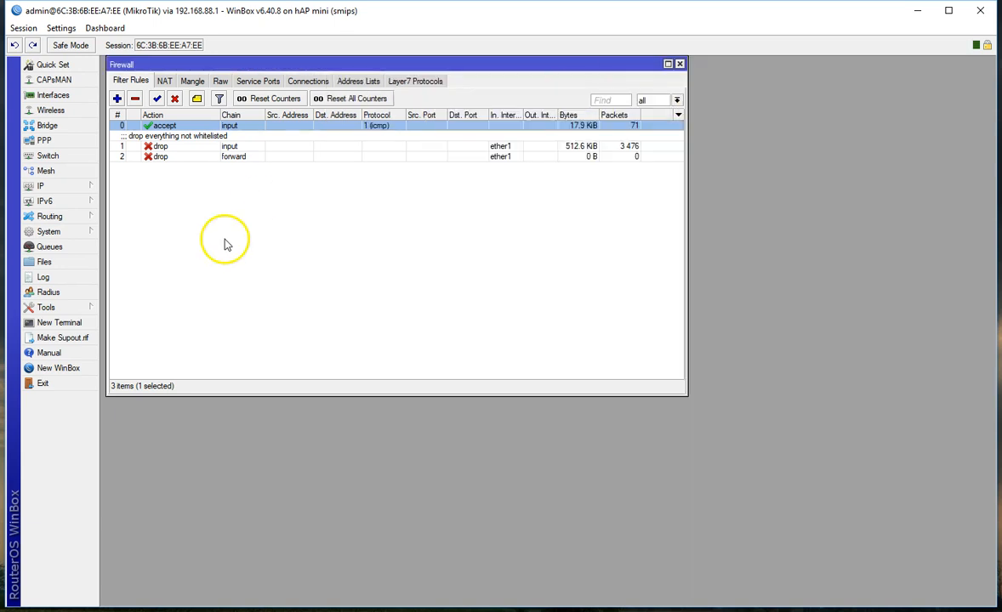
- Filter the rule list to the input chain and review the settings of its drop rule
left_click(677, 101)
left_click(657, 131)
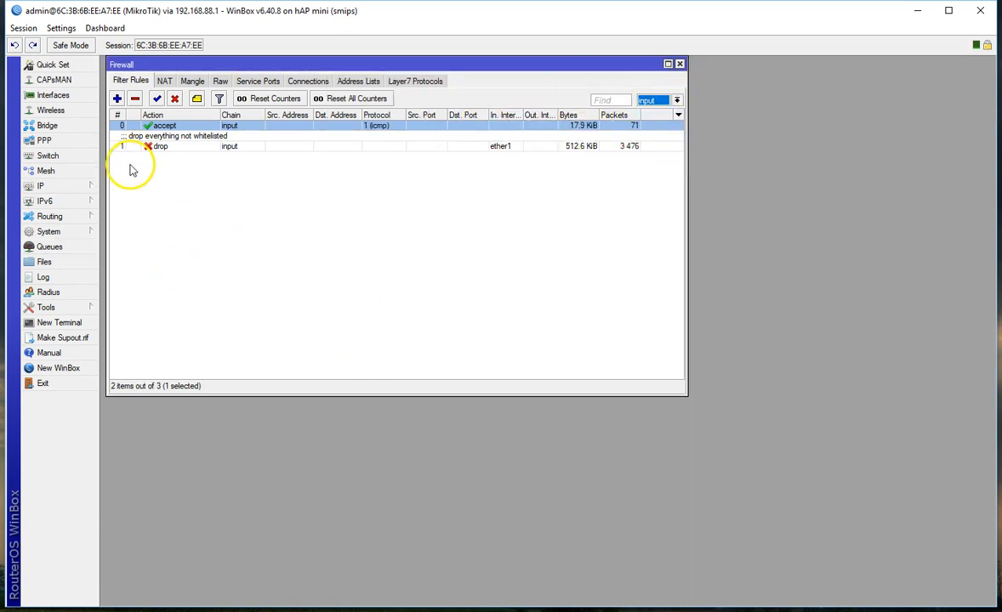
left_click(194, 127)
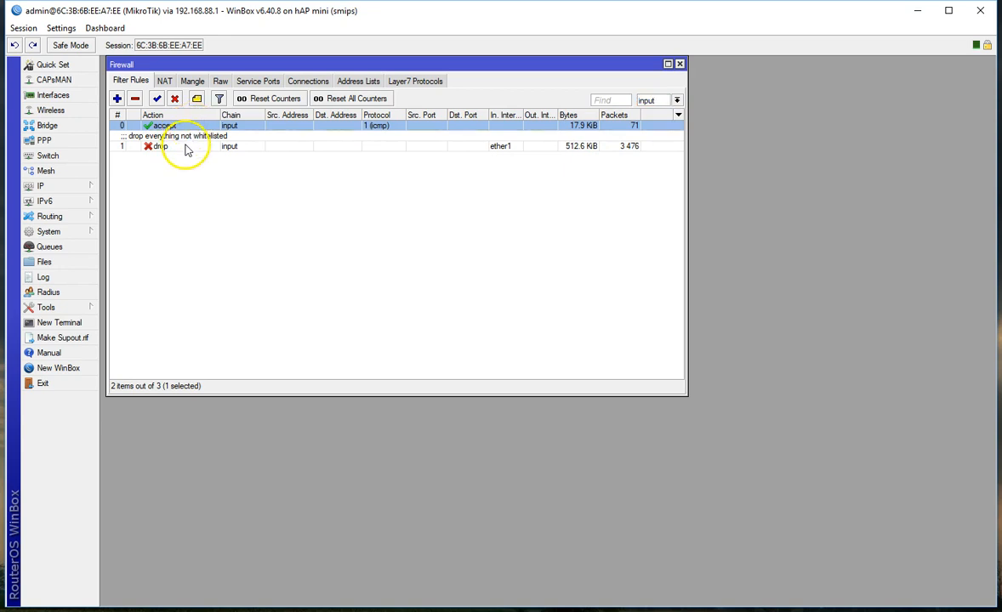
double_click(186, 147)
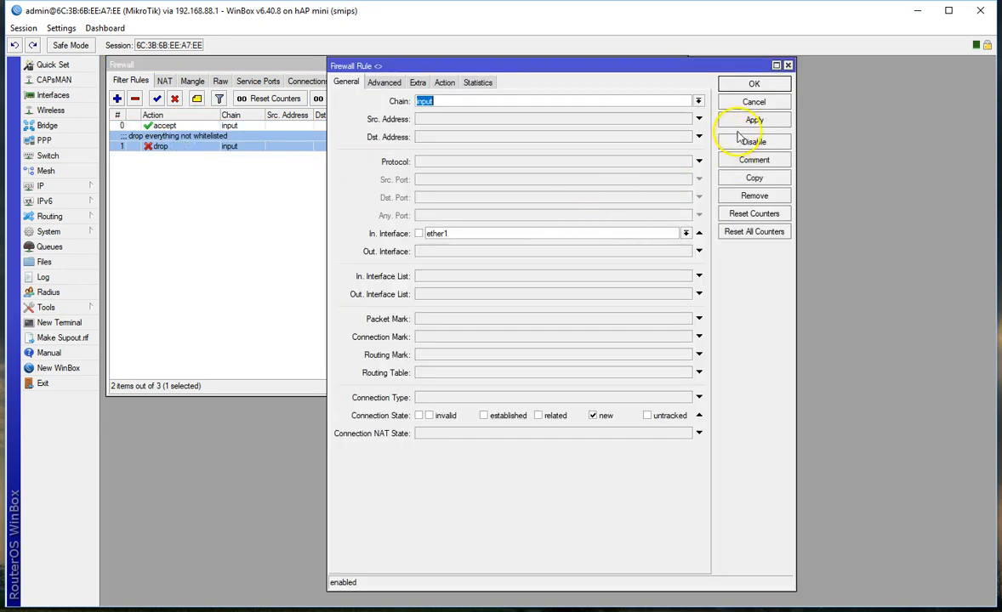
left_click(754, 109)
left_click(319, 173)
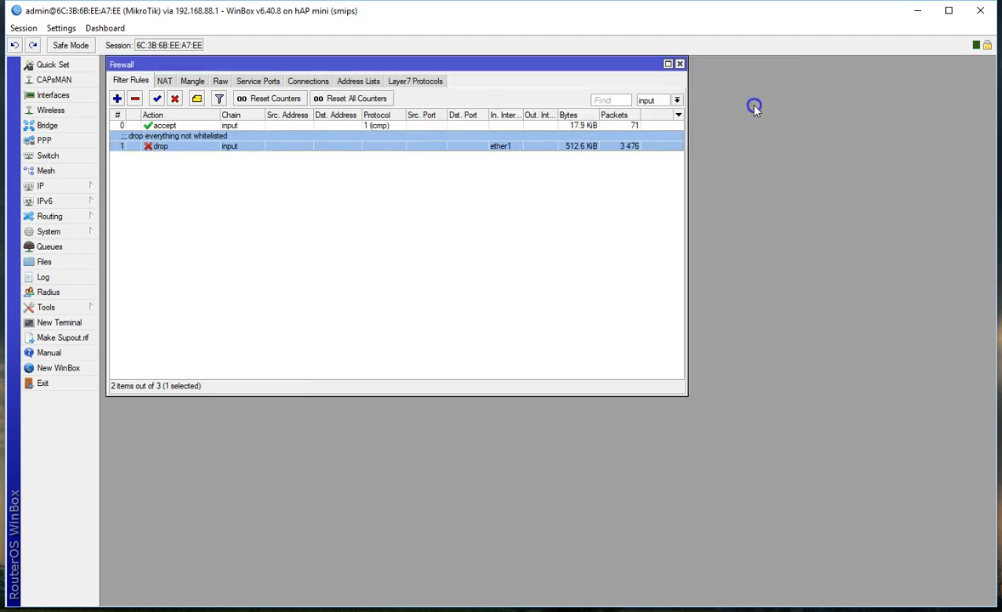
left_click(246, 195)
left_click(183, 139)
- Add an input-chain firewall rule that accepts connections in the established and related states
left_click(116, 99)
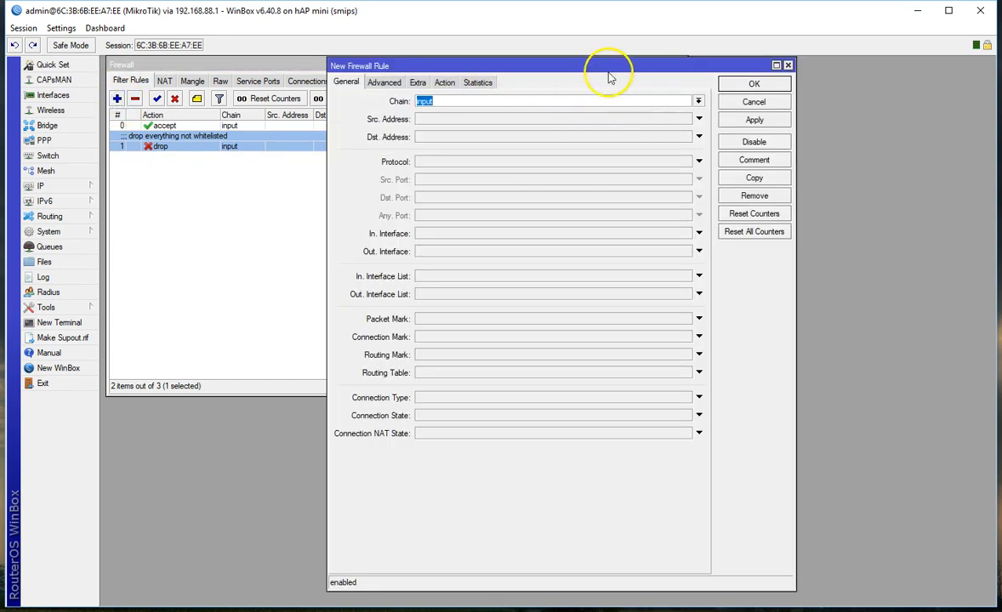
left_click_drag(593, 70, 587, 68)
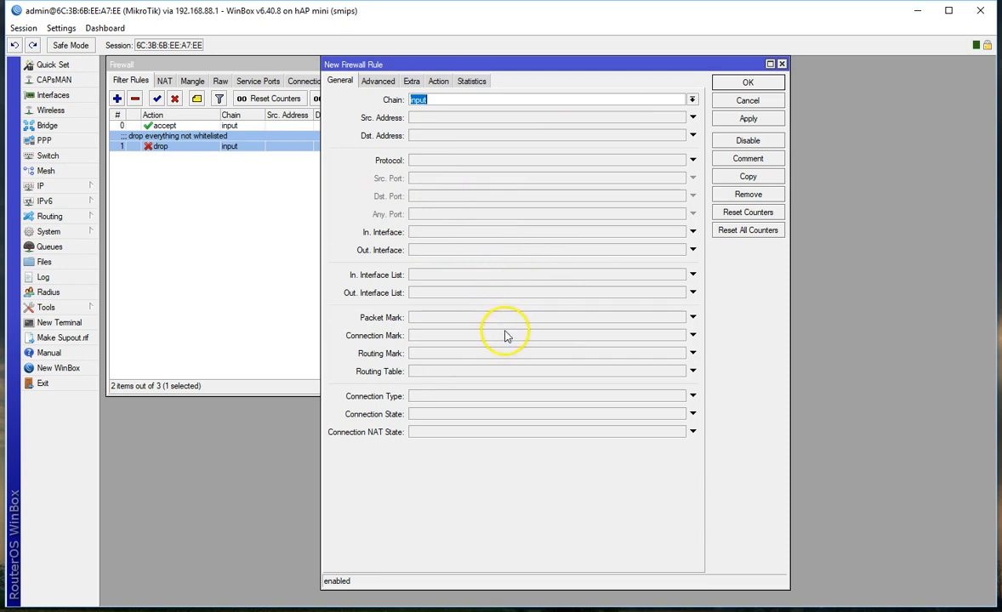
left_click(616, 416)
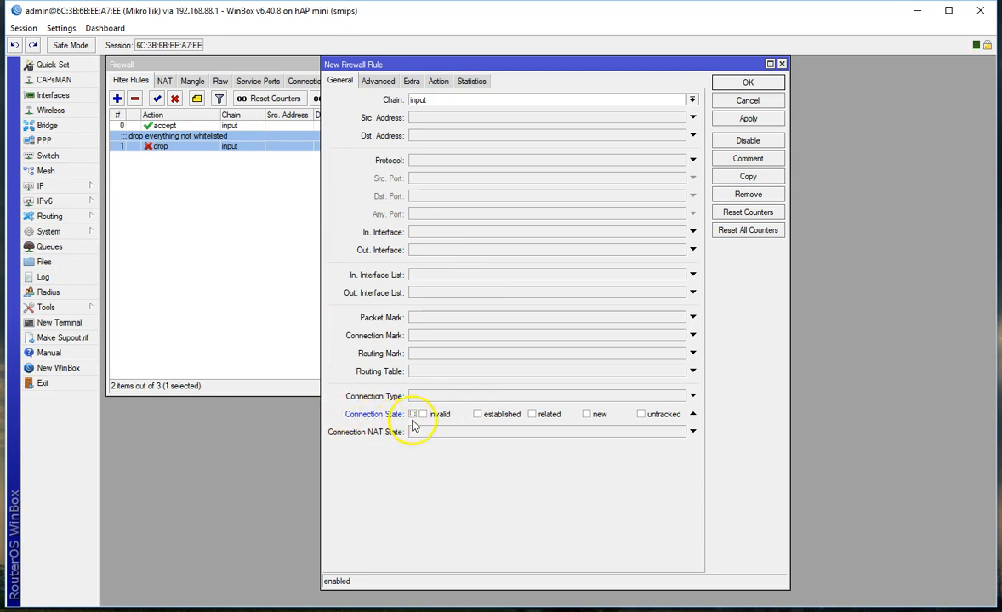
left_click(477, 415)
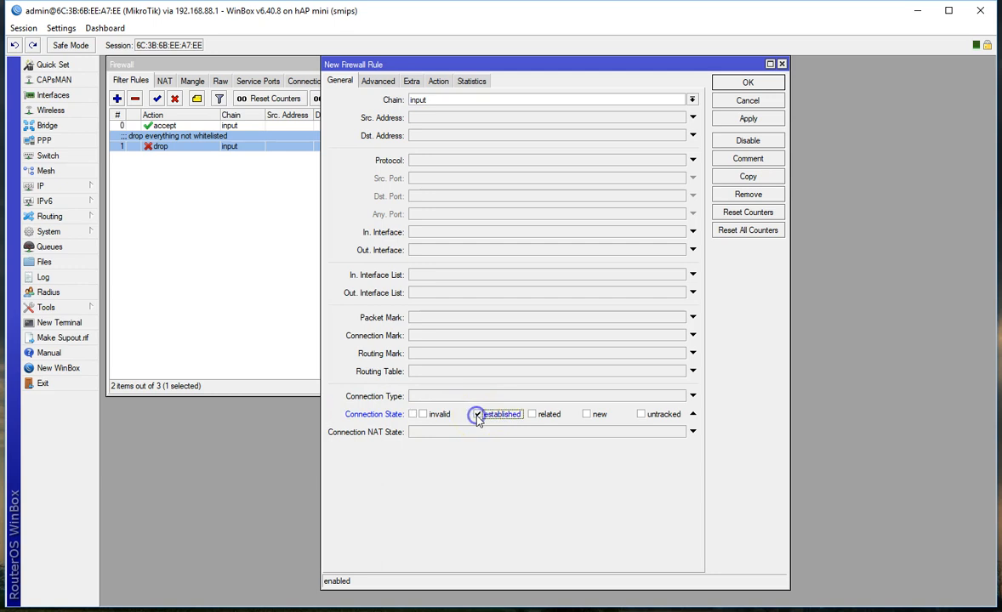
left_click(534, 416)
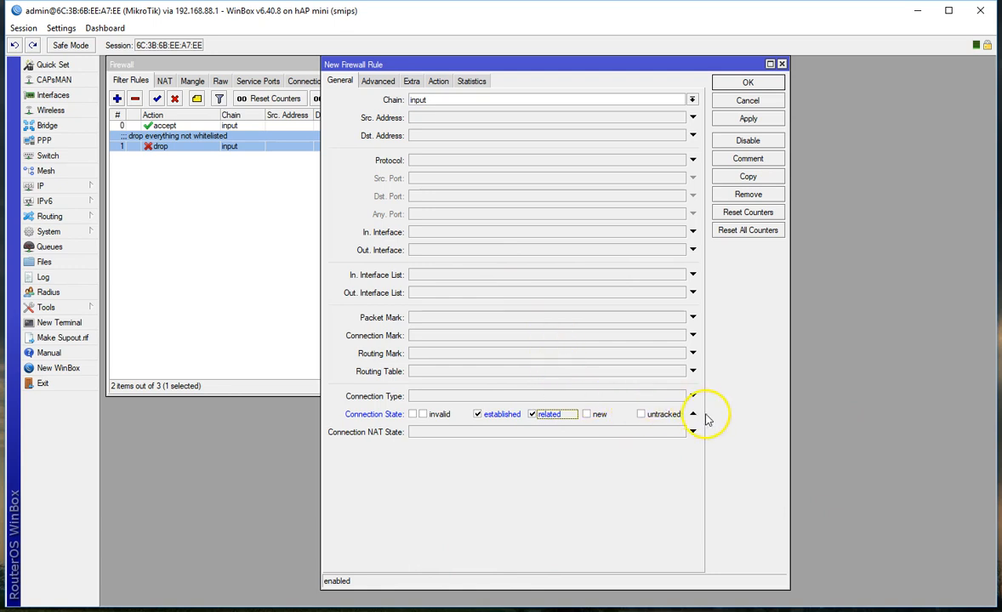
left_click(435, 80)
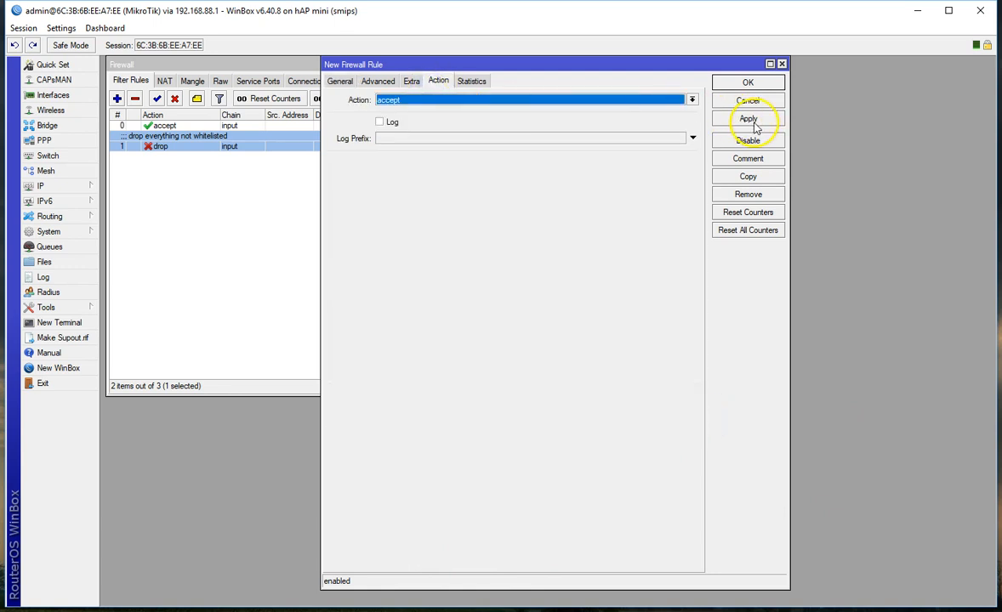
left_click(748, 119)
- Comment the new accept rule "Allow Related / Estb" and move it above the input drop rule
left_click(747, 160)
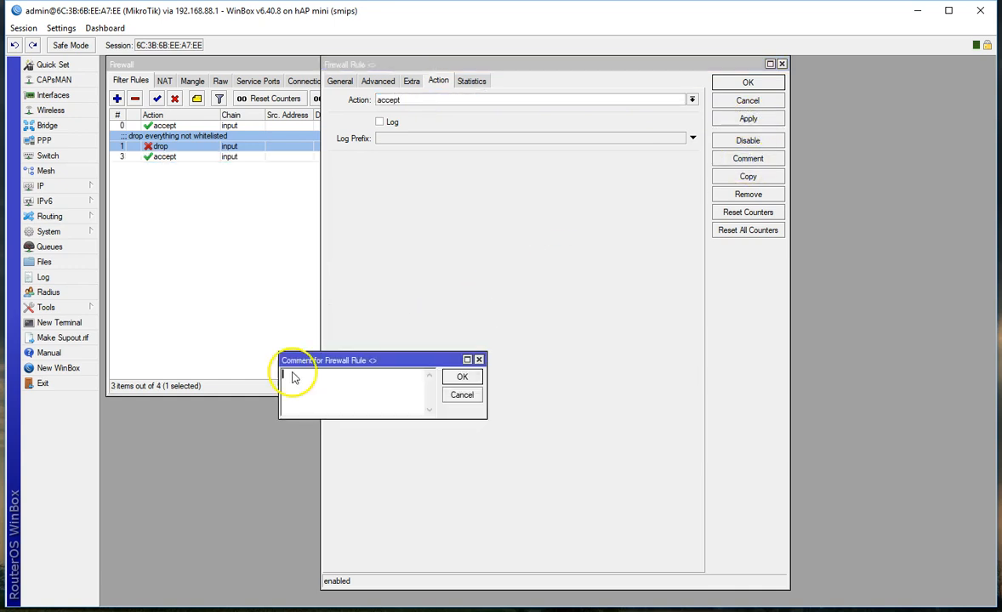
type("Allow Related / Estb")
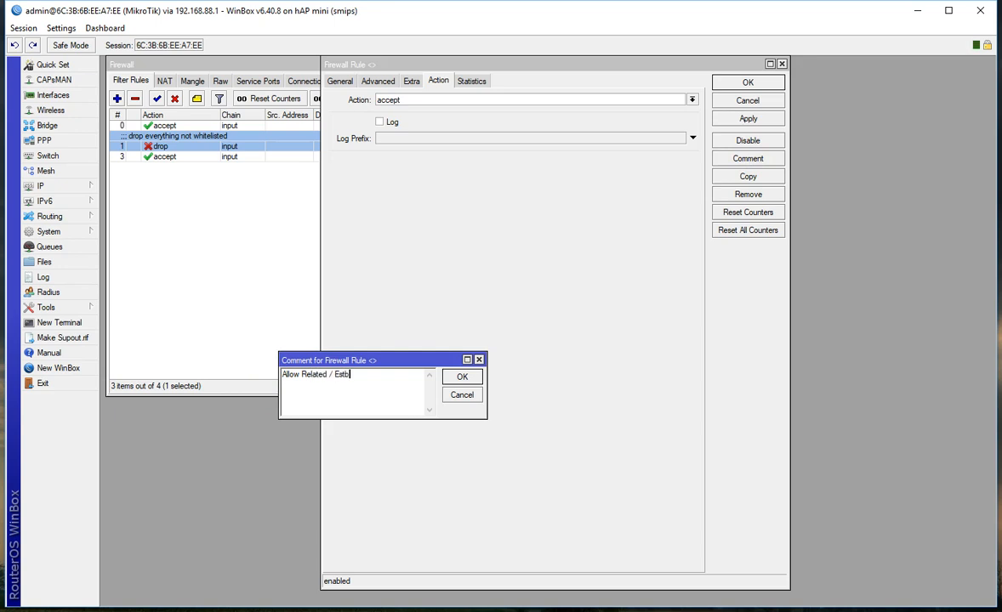
key("Return")
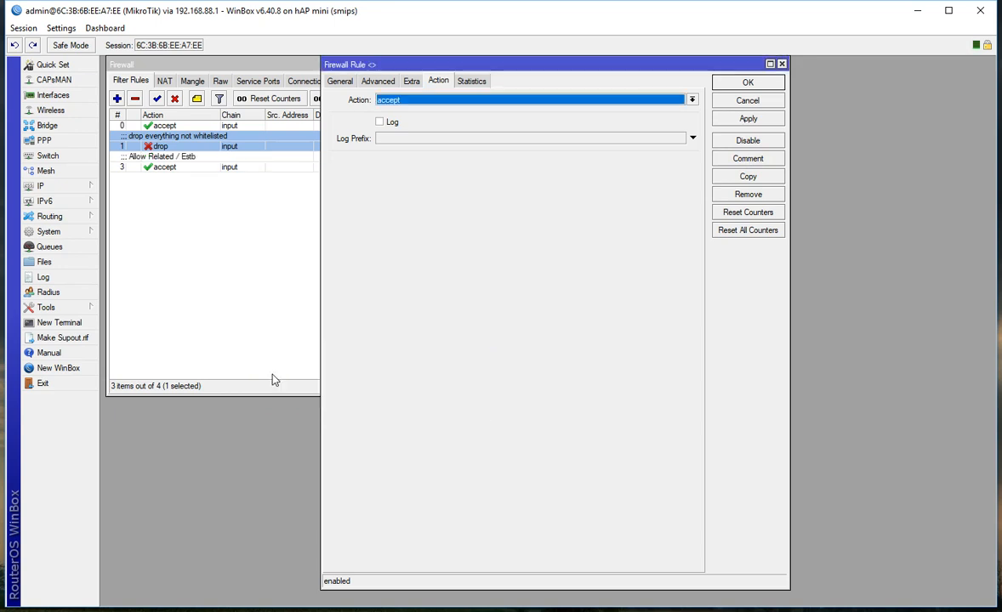
left_click(748, 85)
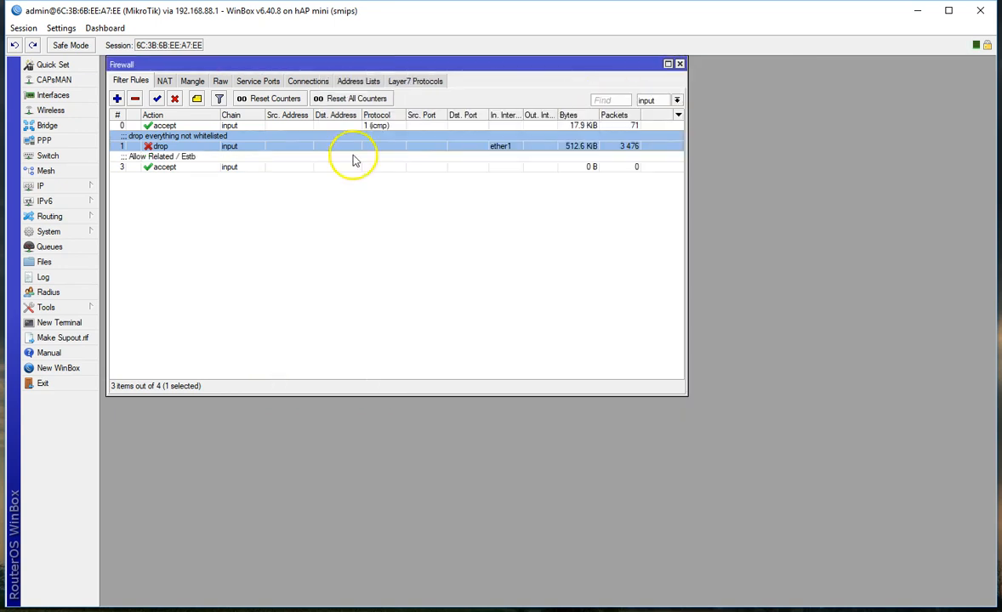
left_click_drag(206, 166, 209, 130)
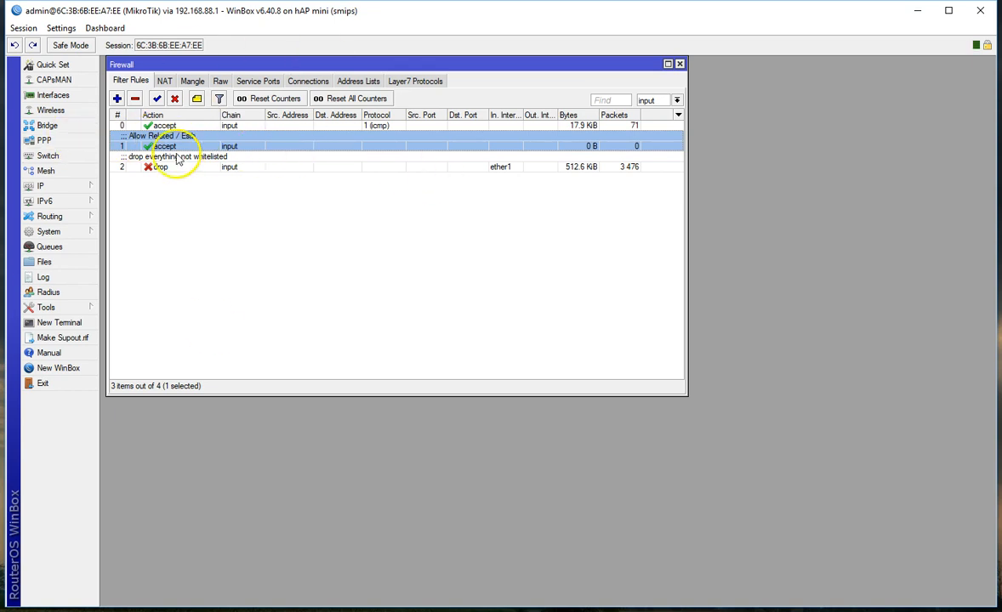
- Copy the input-chain "Allow Related / Estb" accept rule and save the copy with its chain set to forward
double_click(200, 139)
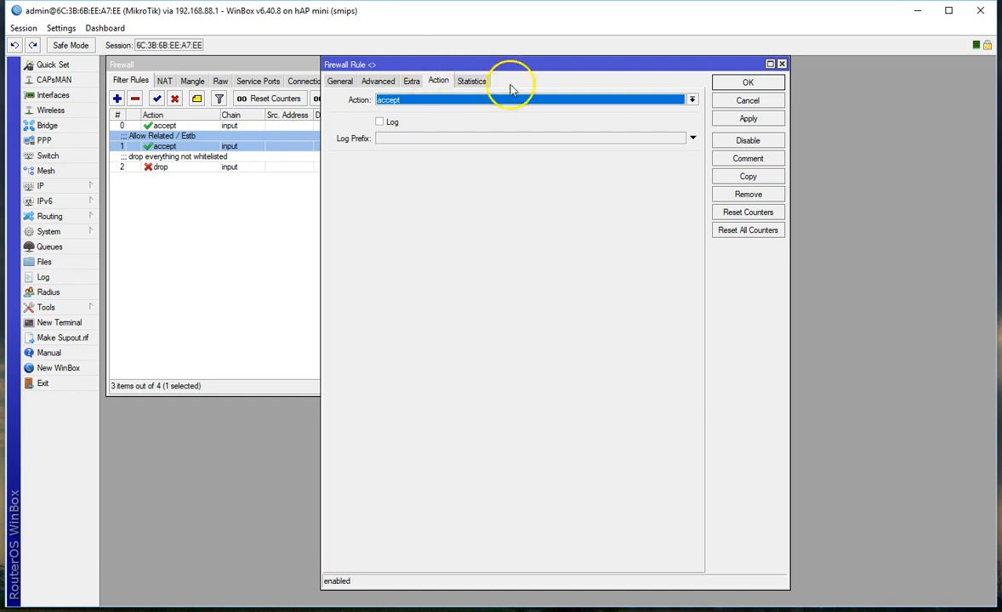
left_click(745, 176)
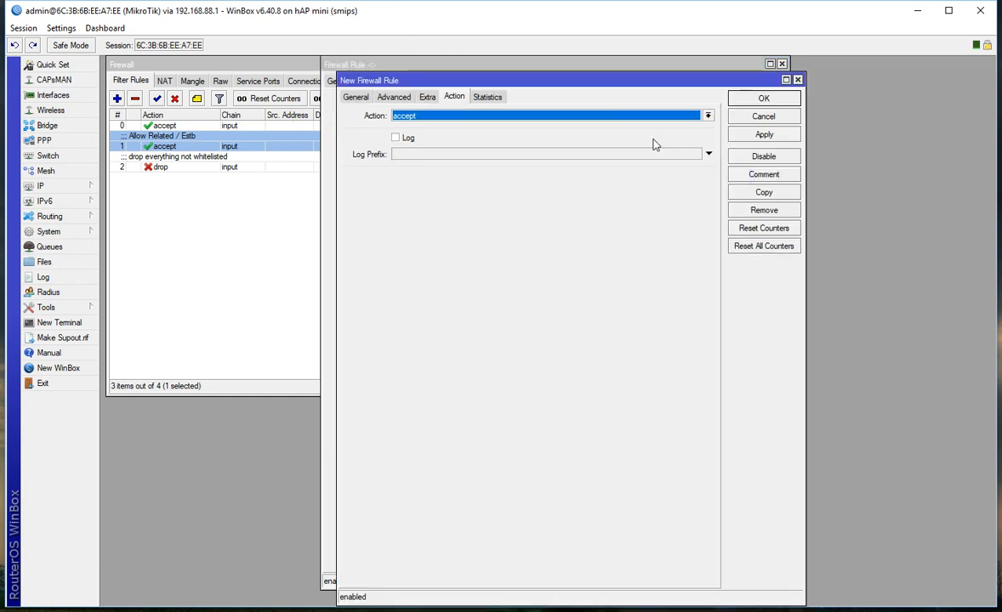
left_click(352, 97)
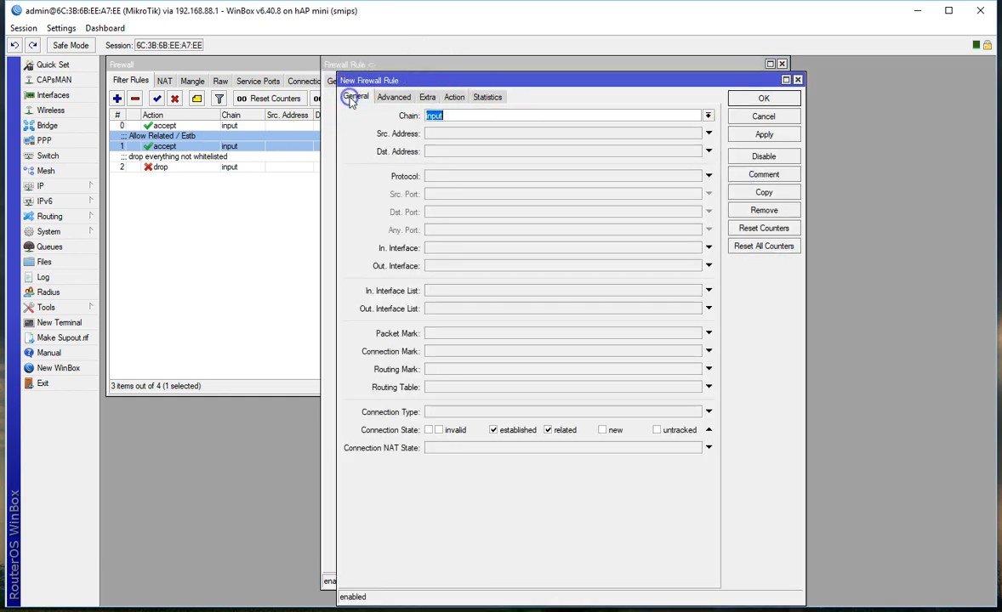
left_click(708, 116)
left_click(705, 127)
left_click(752, 135)
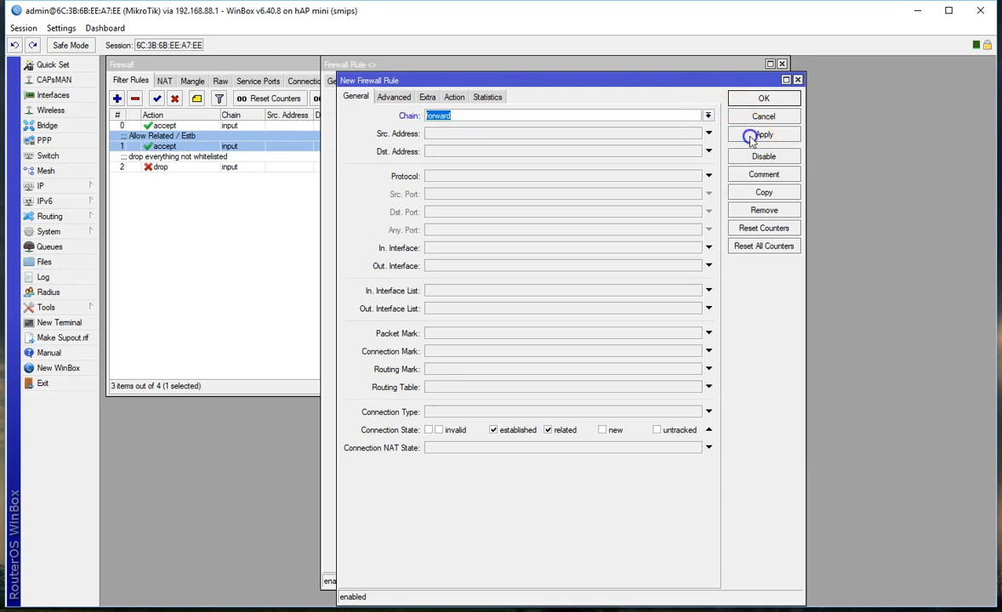
left_click(762, 100)
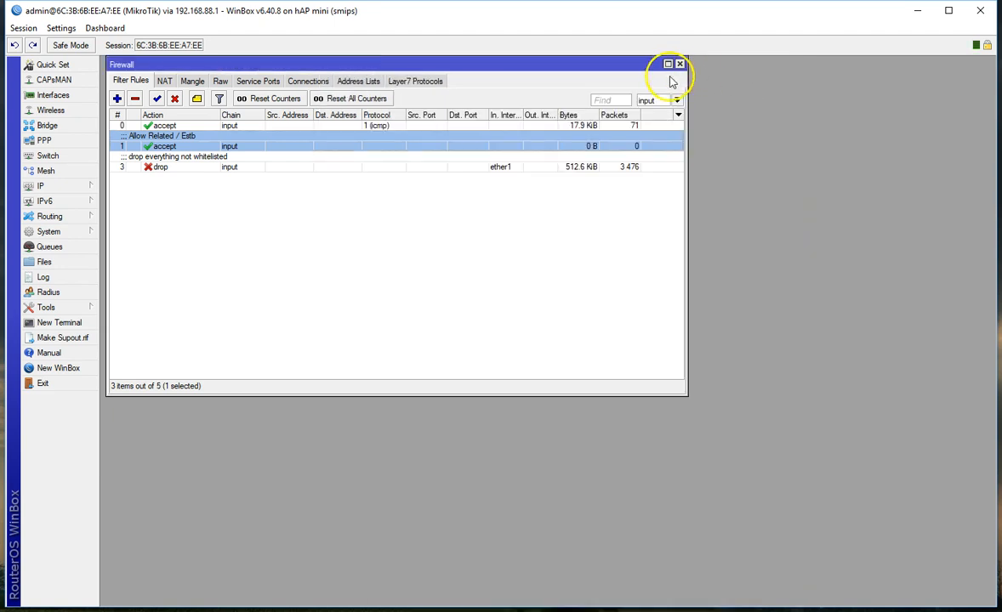
- List the filter rules of all chains and compare the input and forward "Allow Related / Estb" accept rules
left_click(676, 100)
left_click(667, 113)
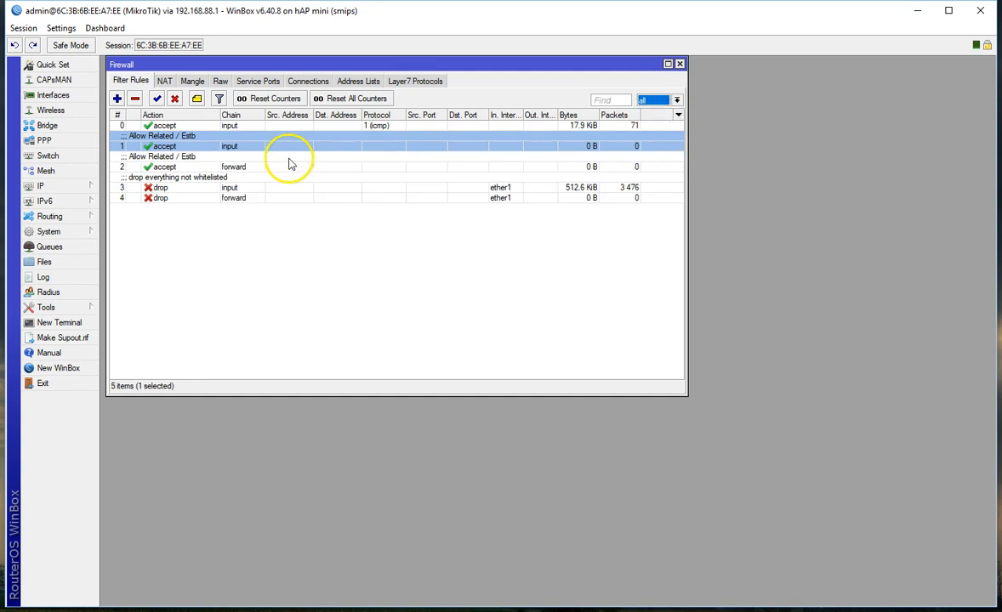
left_click(210, 158)
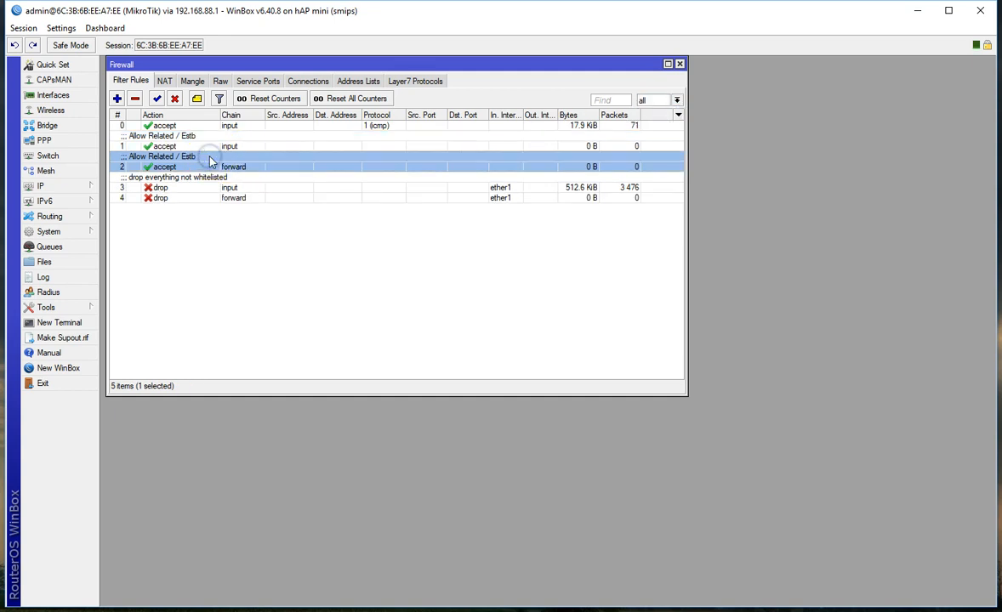
left_click(188, 144)
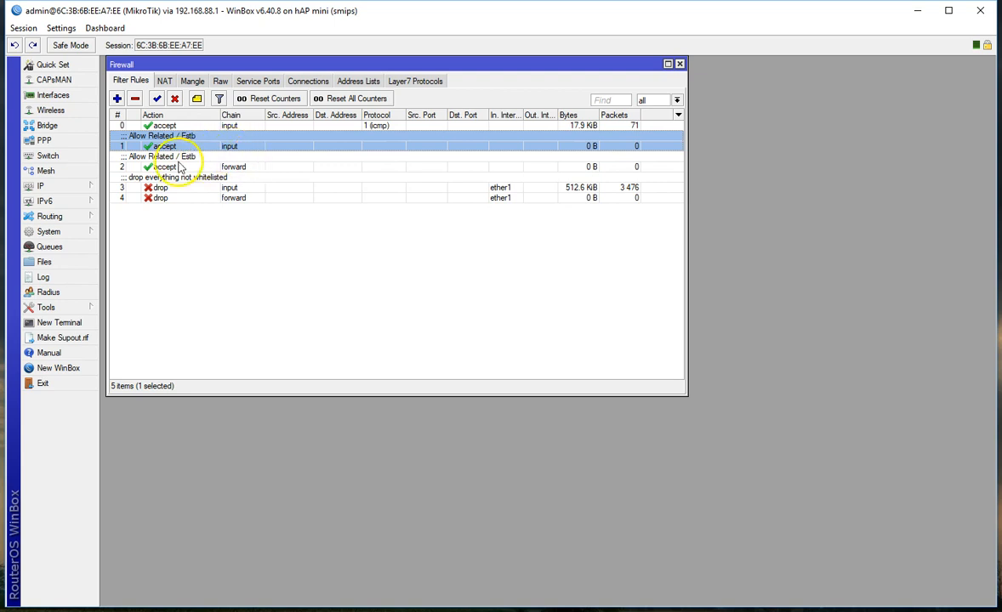
left_click(192, 157)
left_click(184, 139)
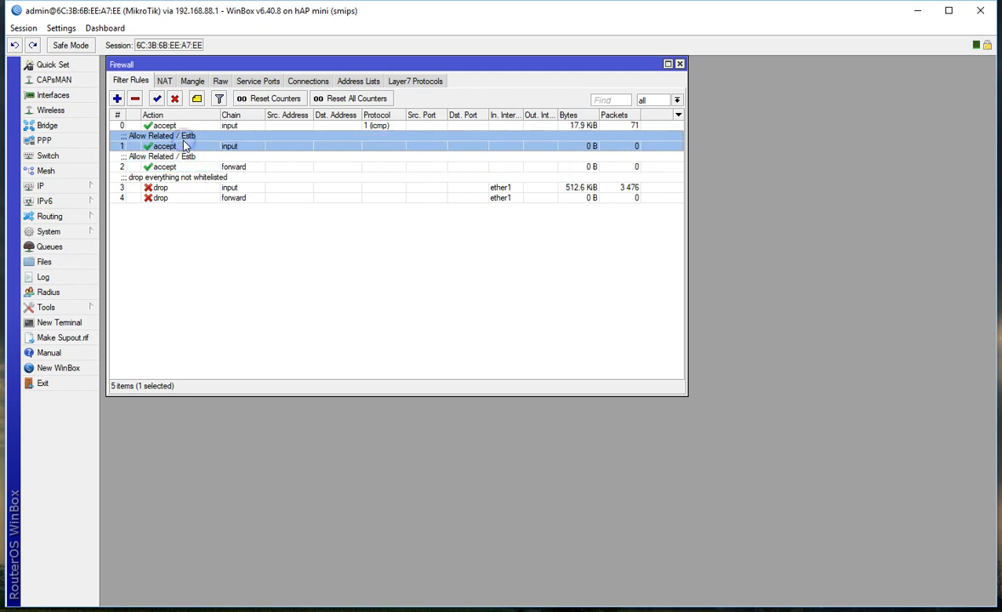
left_click(189, 166)
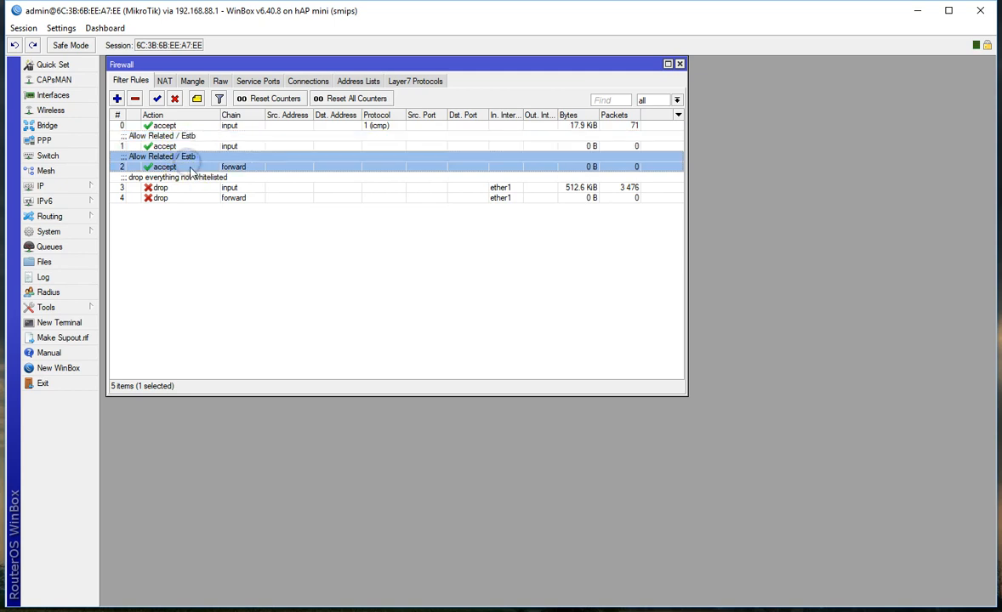
- Remove the dstnat connection NAT state condition from the forward-chain drop rule and save the rule
double_click(188, 198)
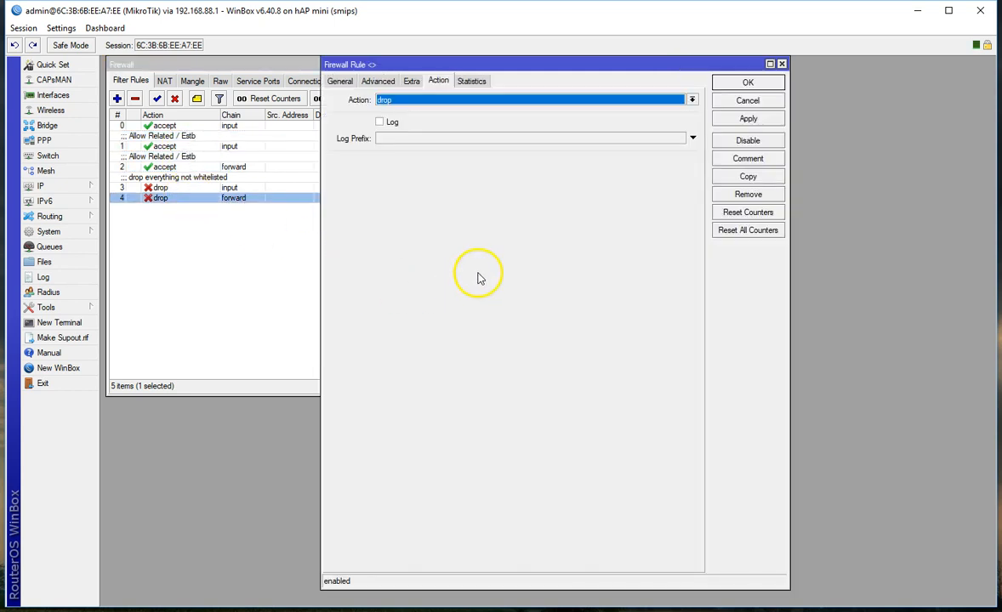
left_click(339, 81)
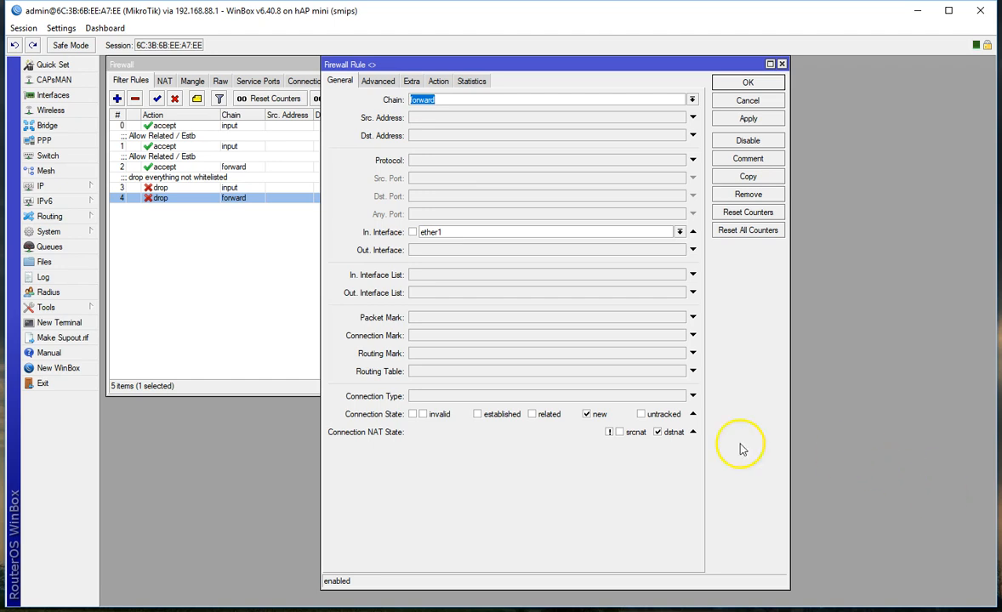
left_click(609, 432)
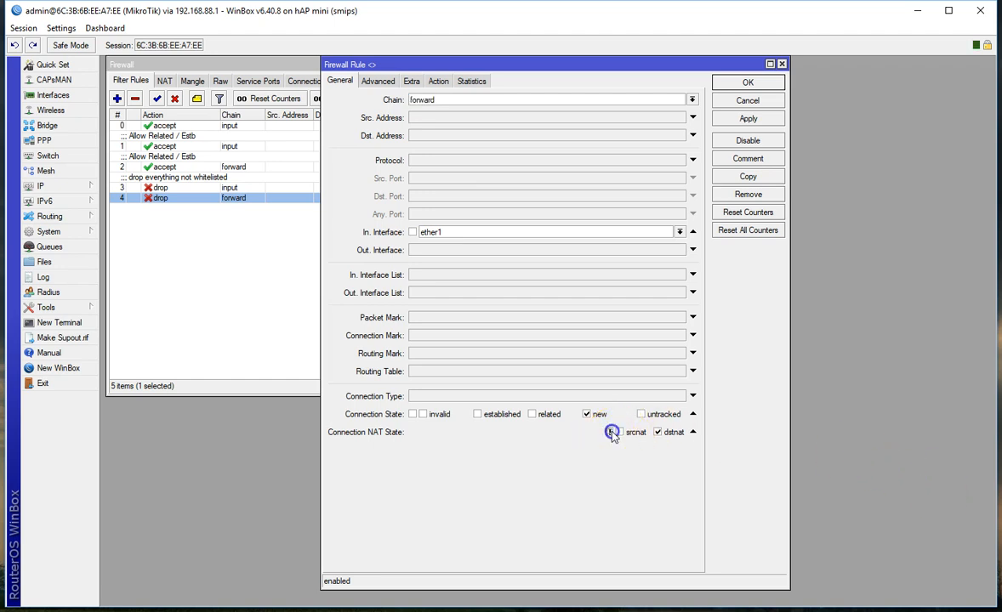
left_click(662, 435)
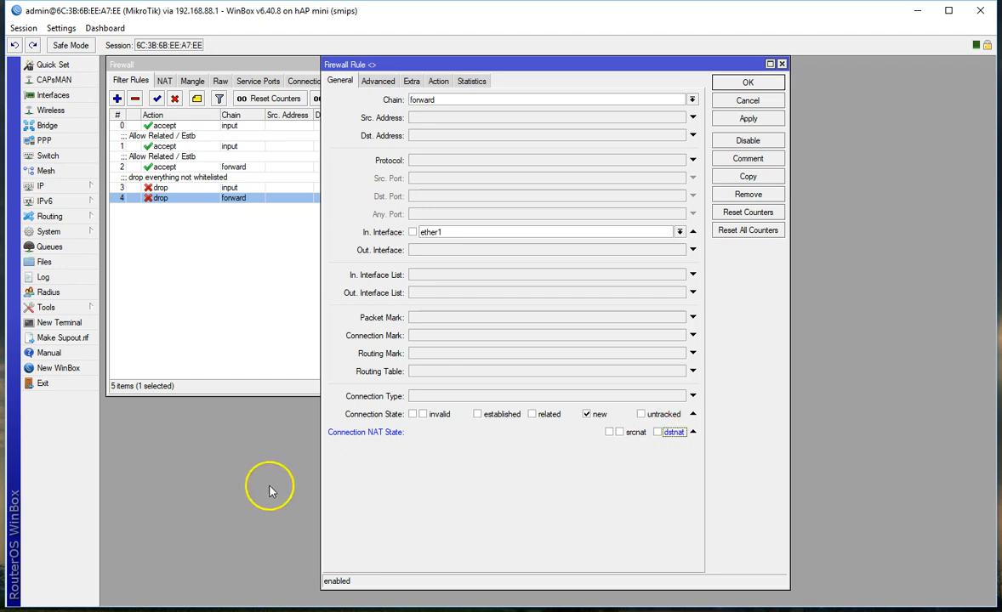
left_click(693, 432)
left_click(749, 118)
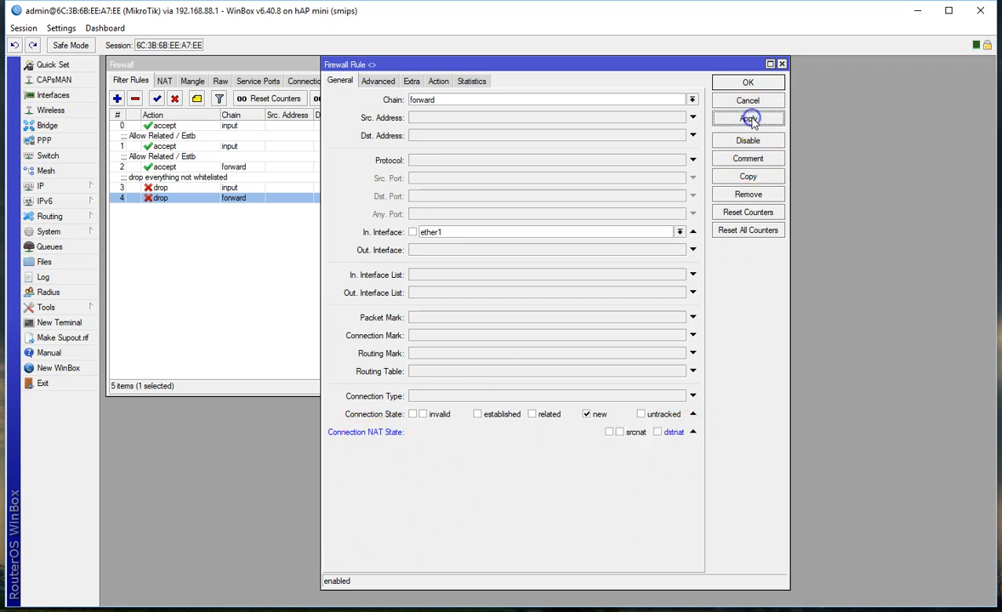
left_click(693, 432)
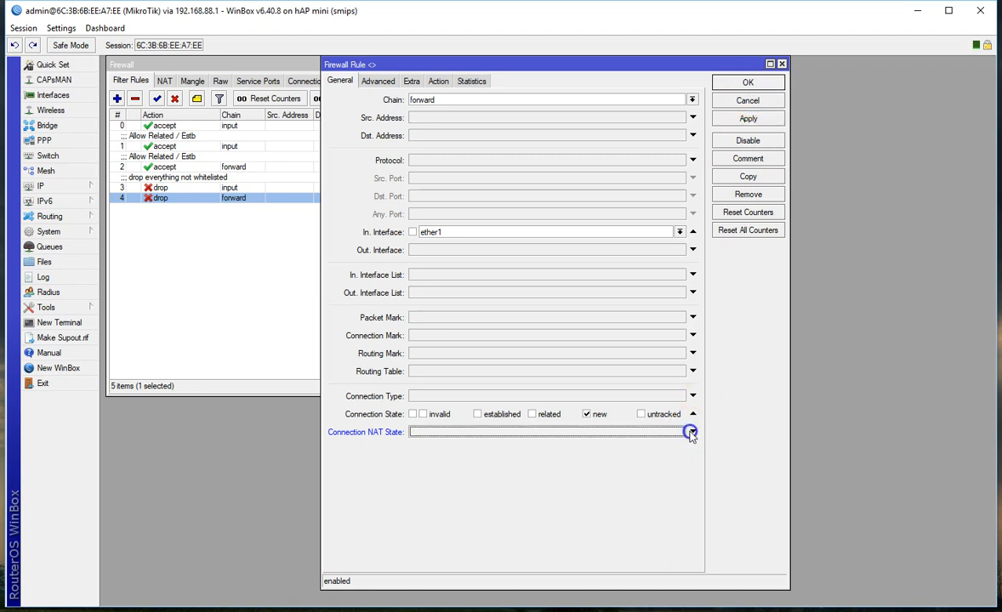
left_click(746, 83)
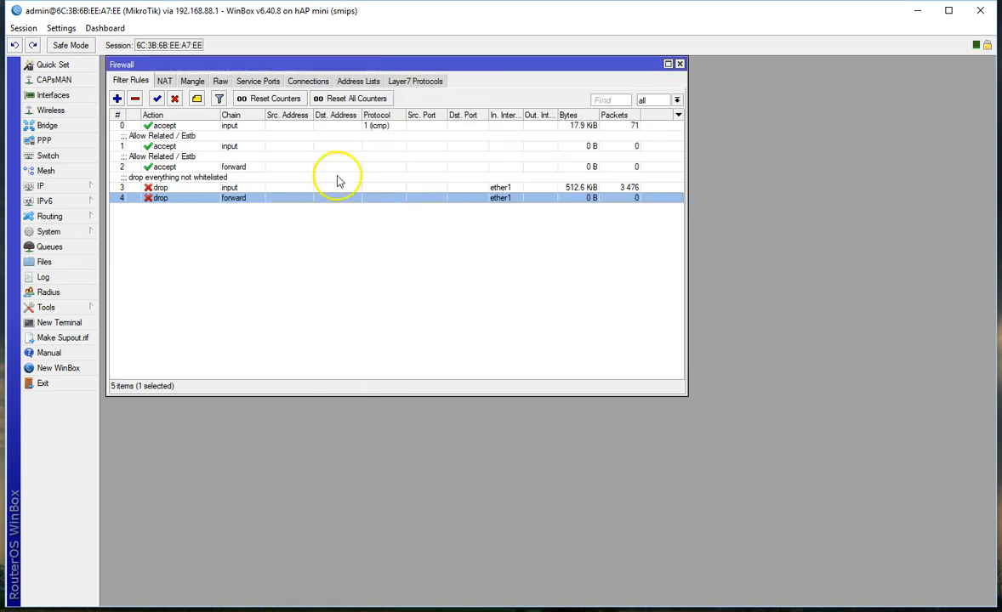
- Create a forward-chain filter rule matching TCP traffic to destination port 21 with in-interface ether1
left_click(186, 188)
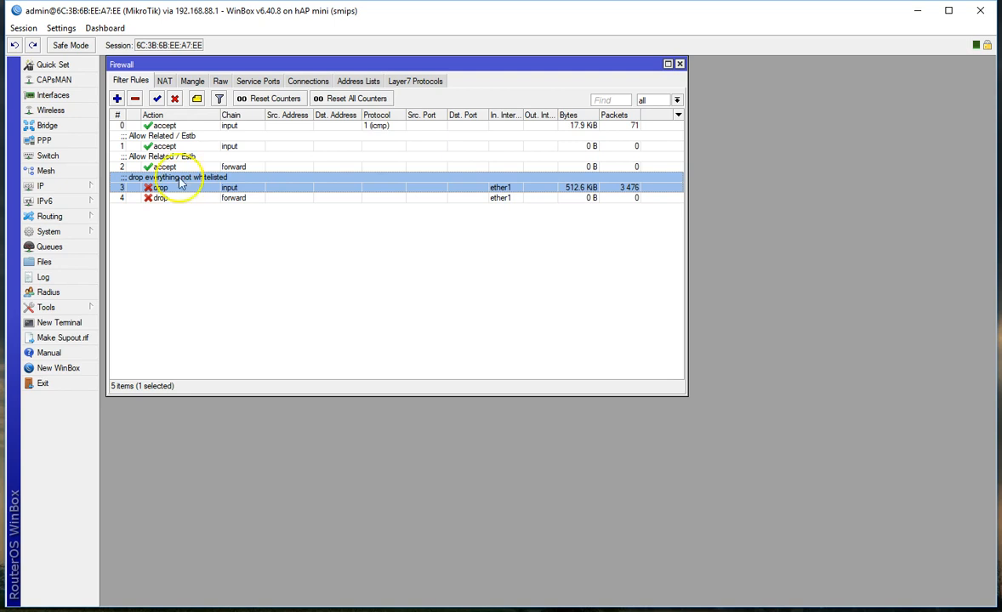
left_click(118, 98)
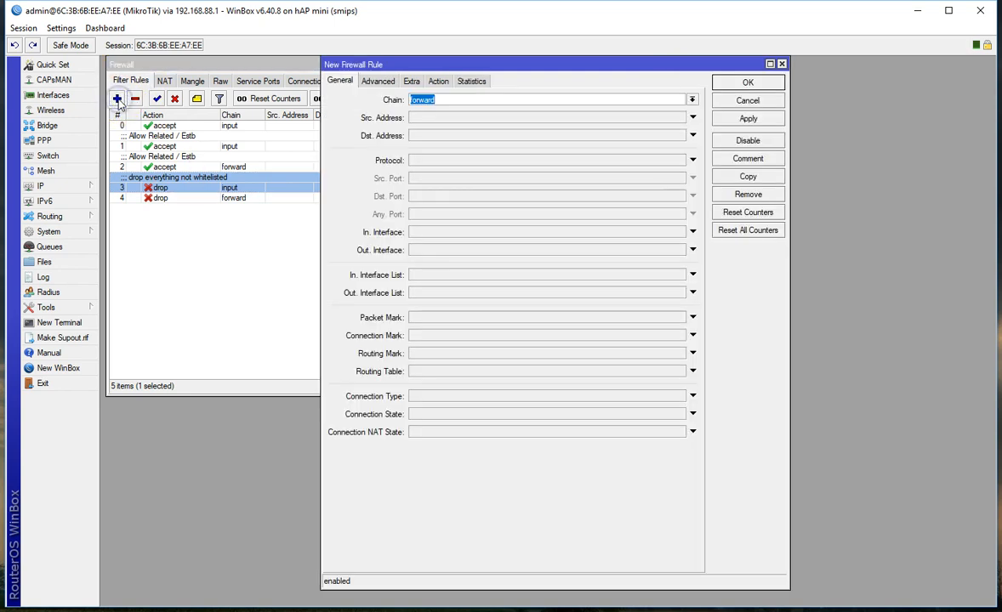
left_click(516, 160)
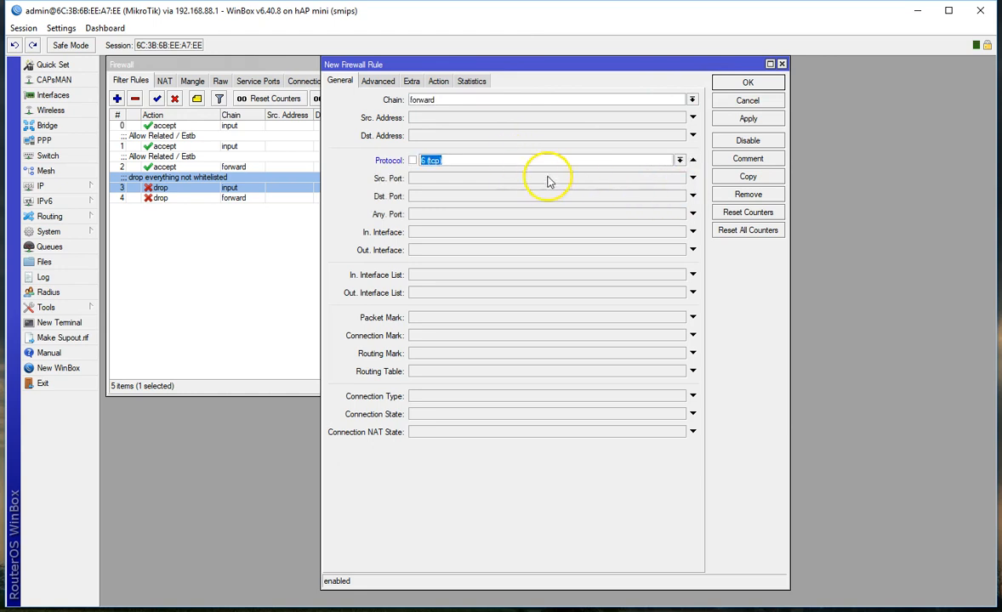
left_click(527, 201)
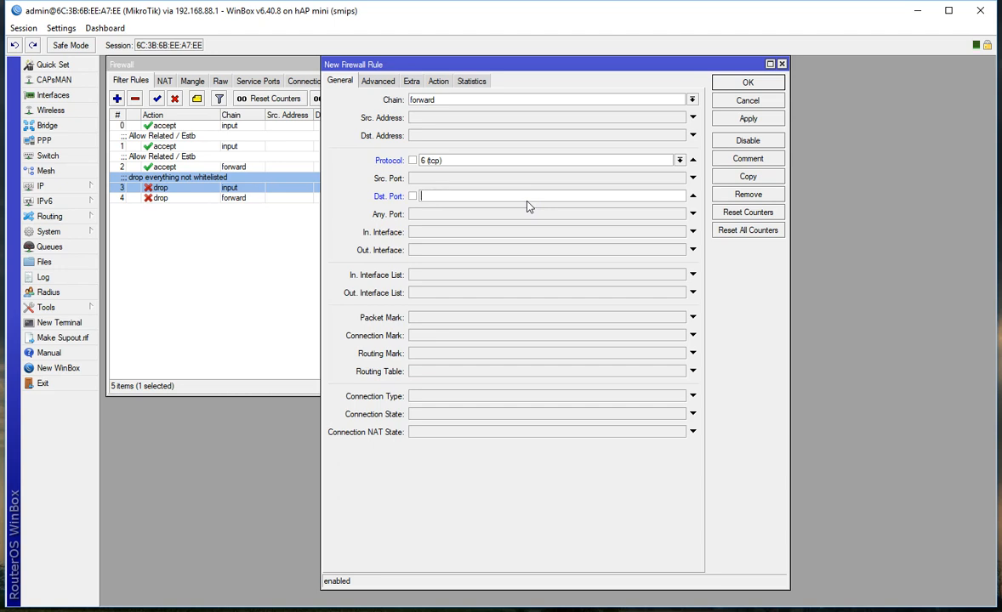
type("21")
left_click(531, 229)
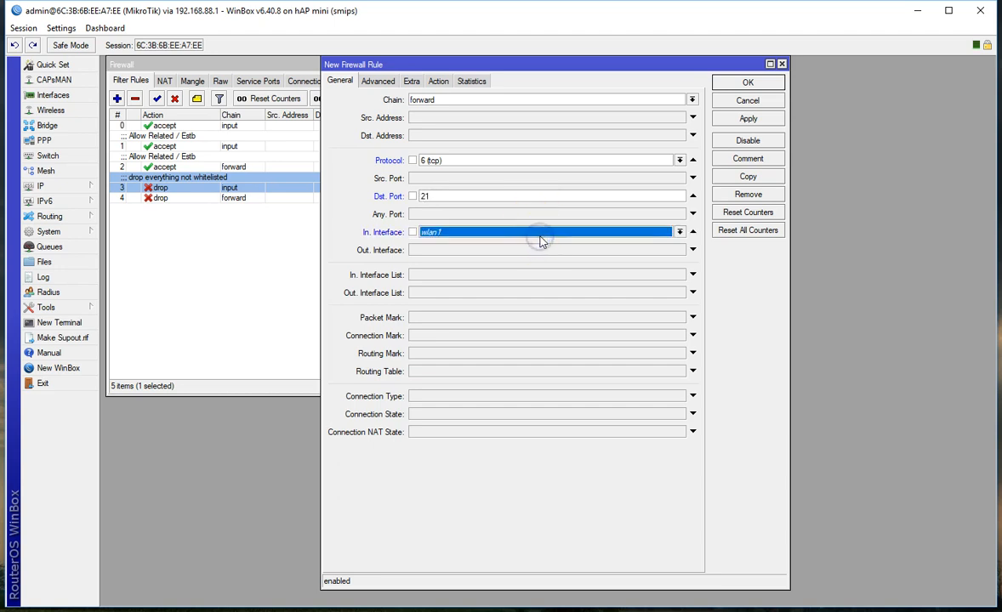
left_click(541, 233)
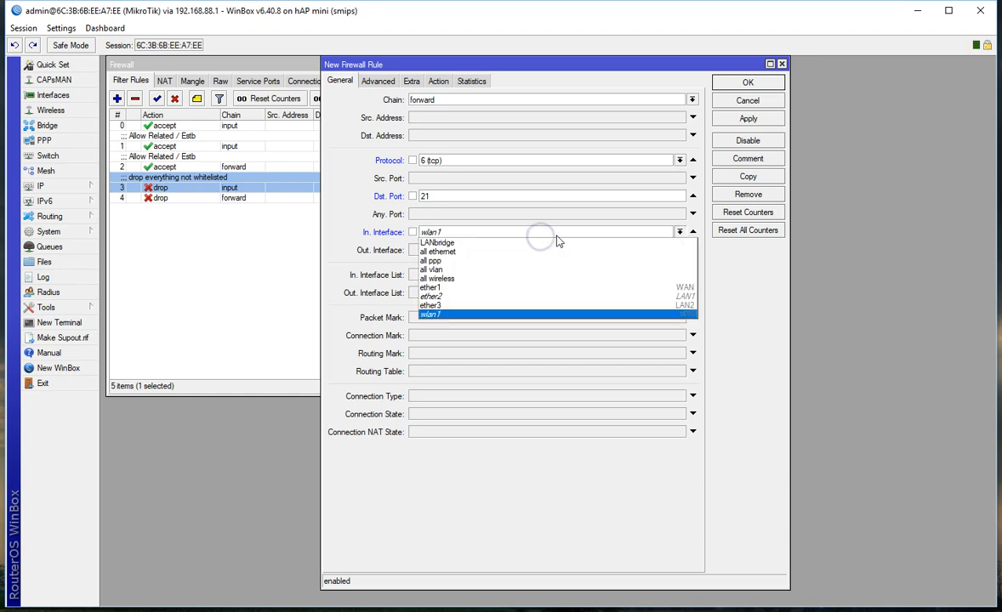
left_click(555, 287)
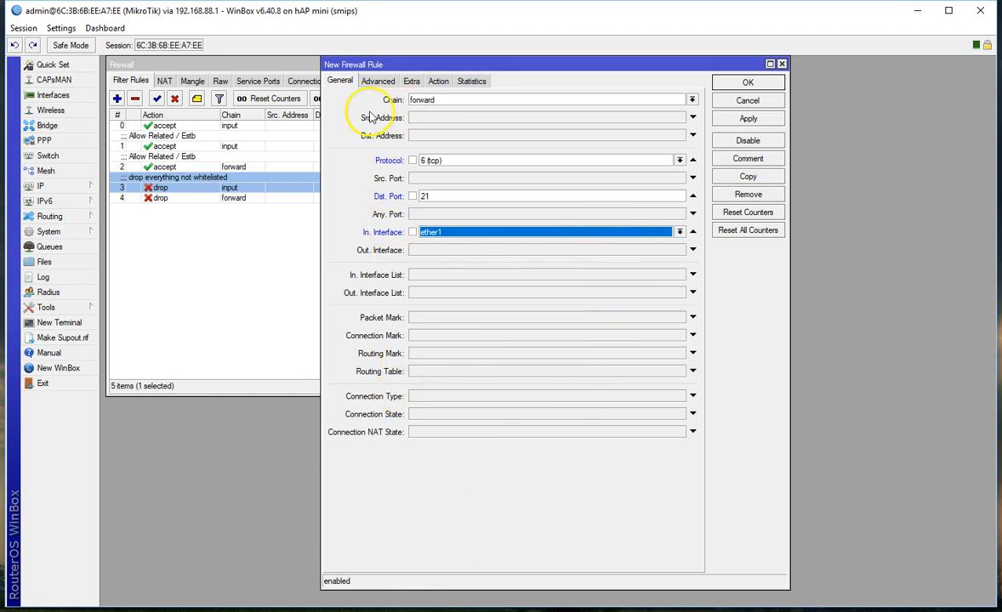
- Save the port 21 forward rule with the accept action and move it to the top of the filter rules
left_click(439, 83)
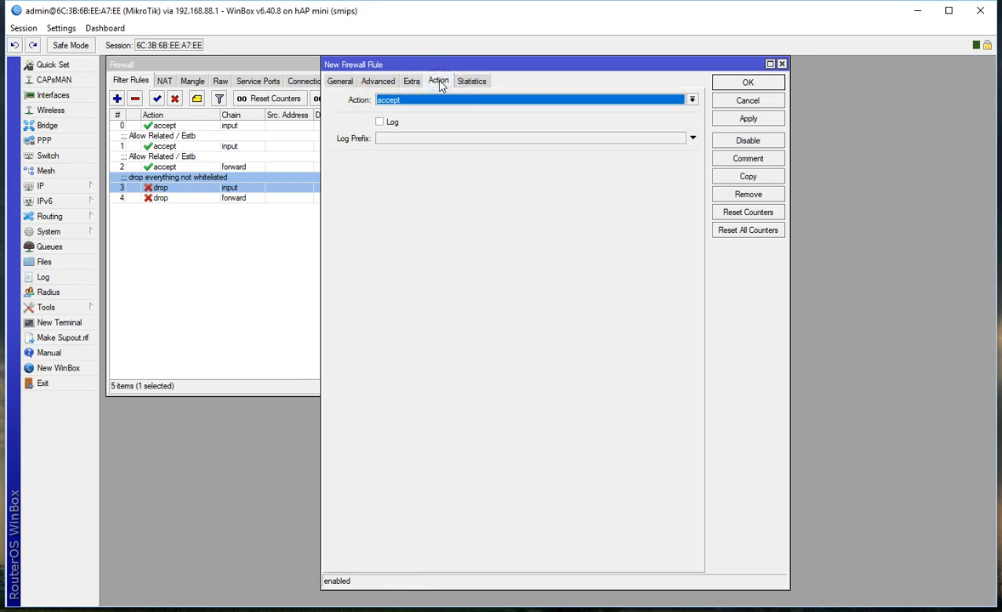
left_click(746, 119)
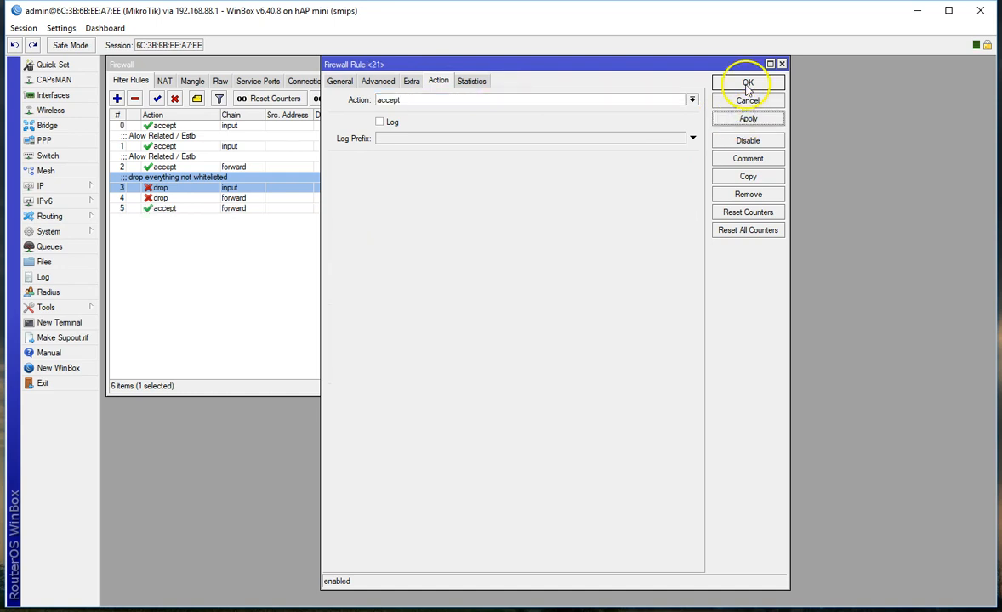
left_click(747, 83)
left_click(195, 209)
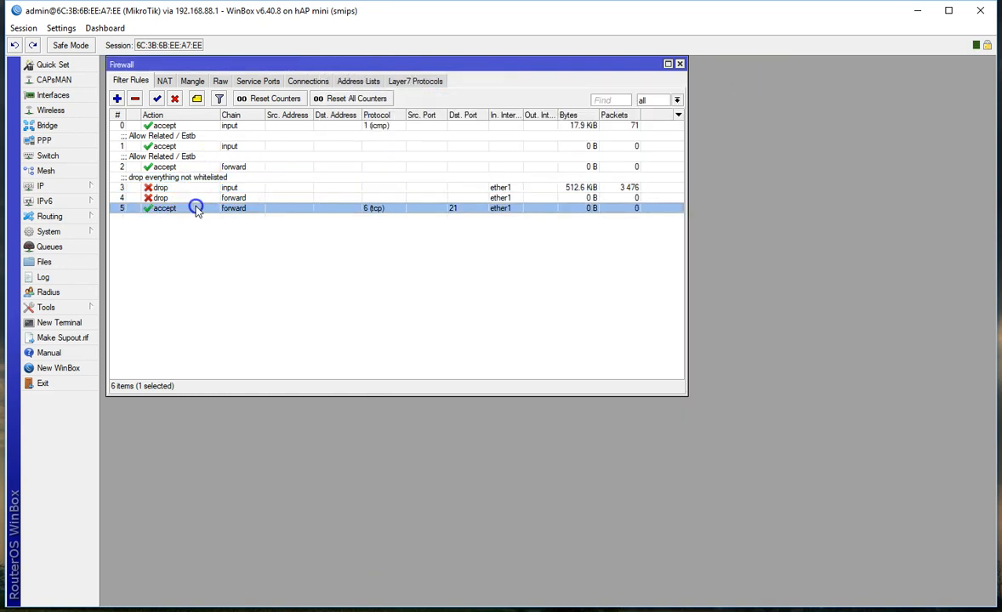
left_click_drag(196, 209, 188, 109)
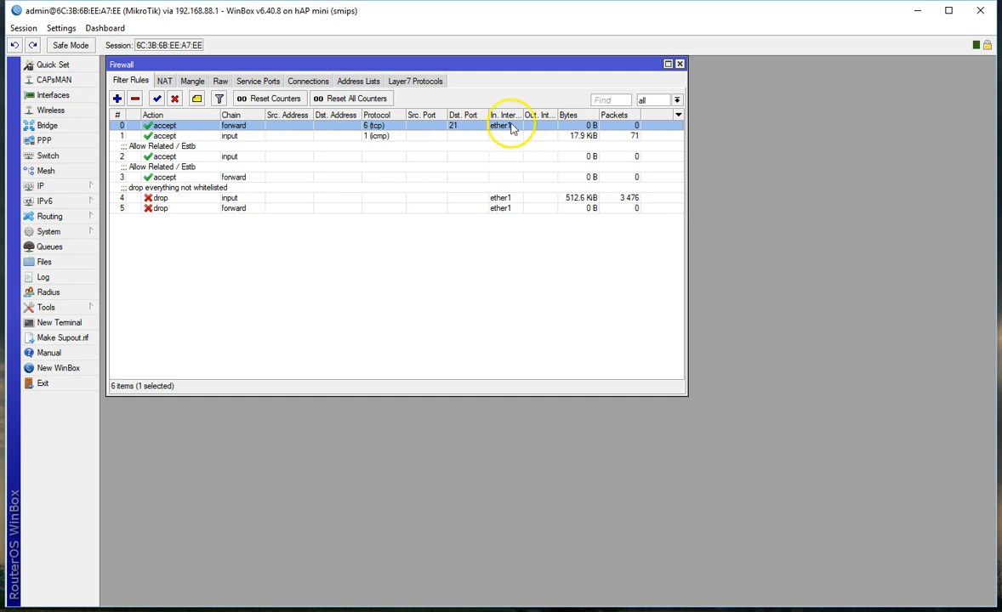
- Create a NAT rule in the dstnat chain matching TCP destination port 21 with in-interface ether1
left_click(165, 81)
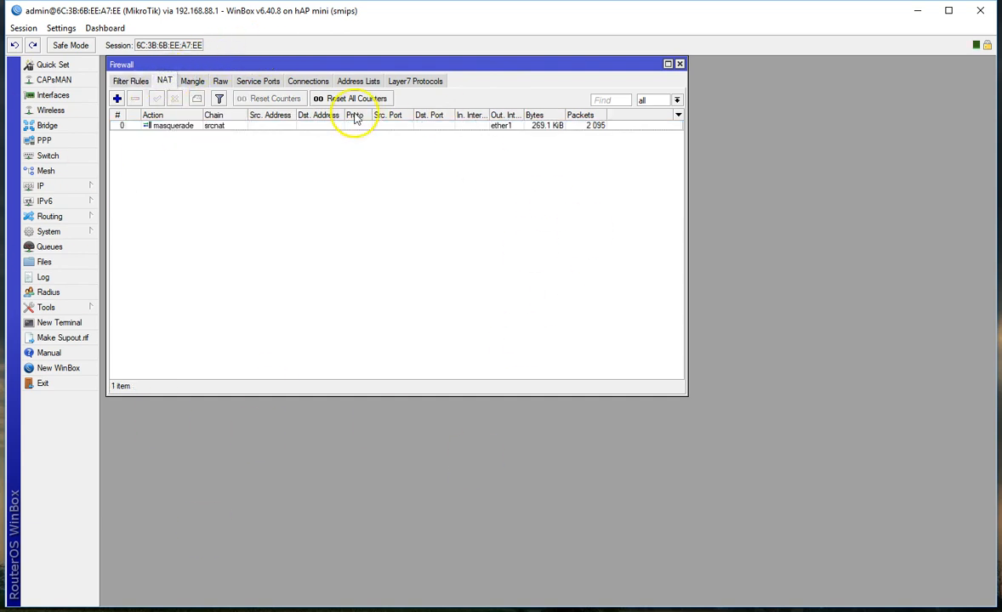
left_click(117, 99)
left_click(544, 129)
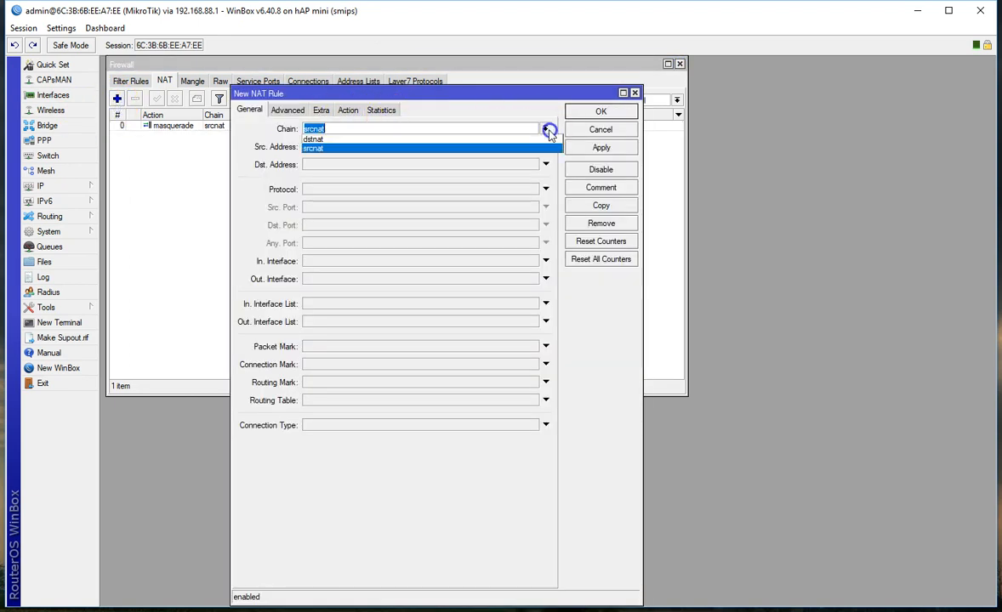
left_click(530, 140)
left_click(400, 187)
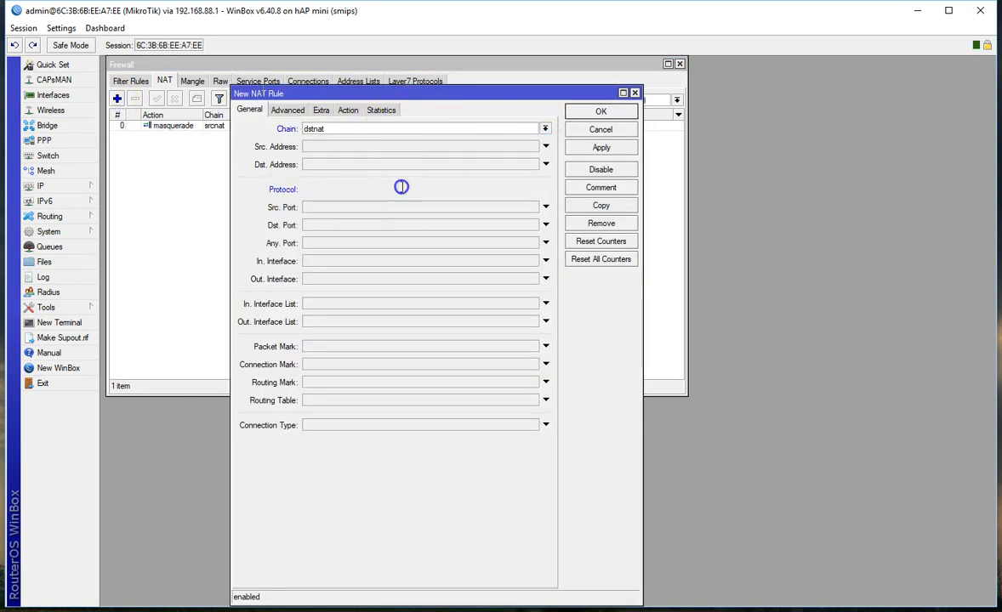
left_click(409, 225)
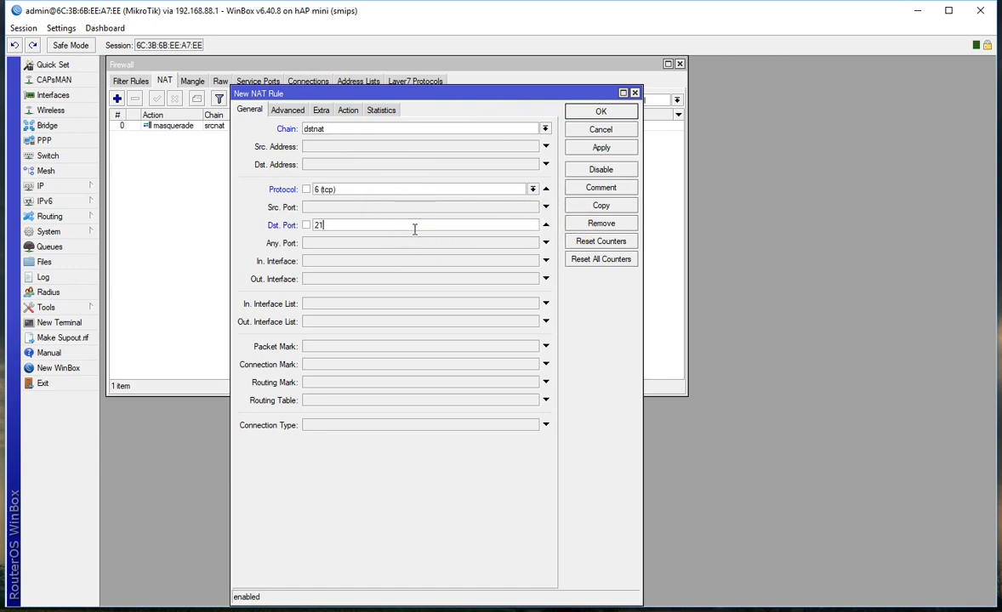
left_click(416, 260)
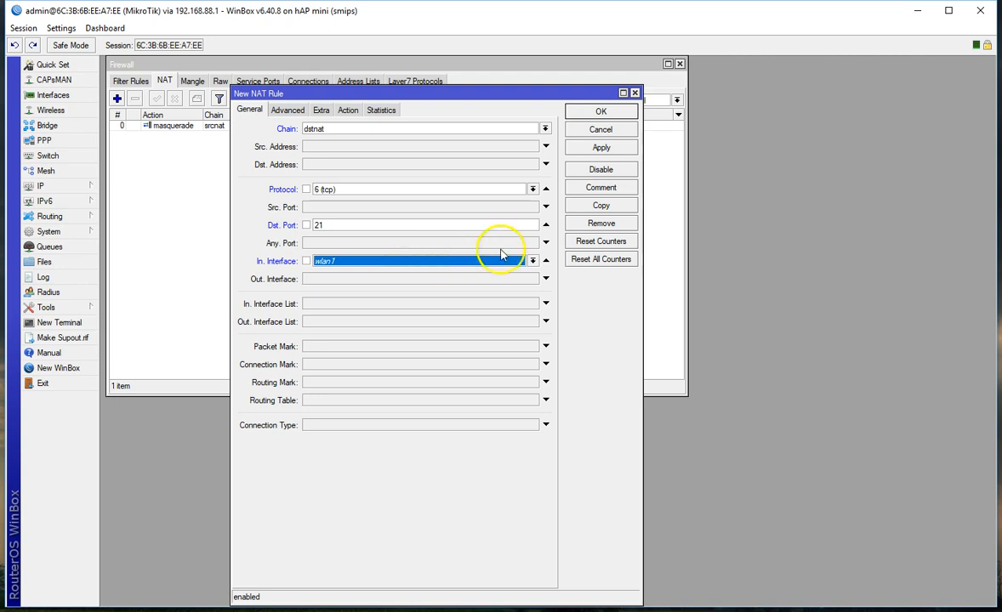
left_click(532, 261)
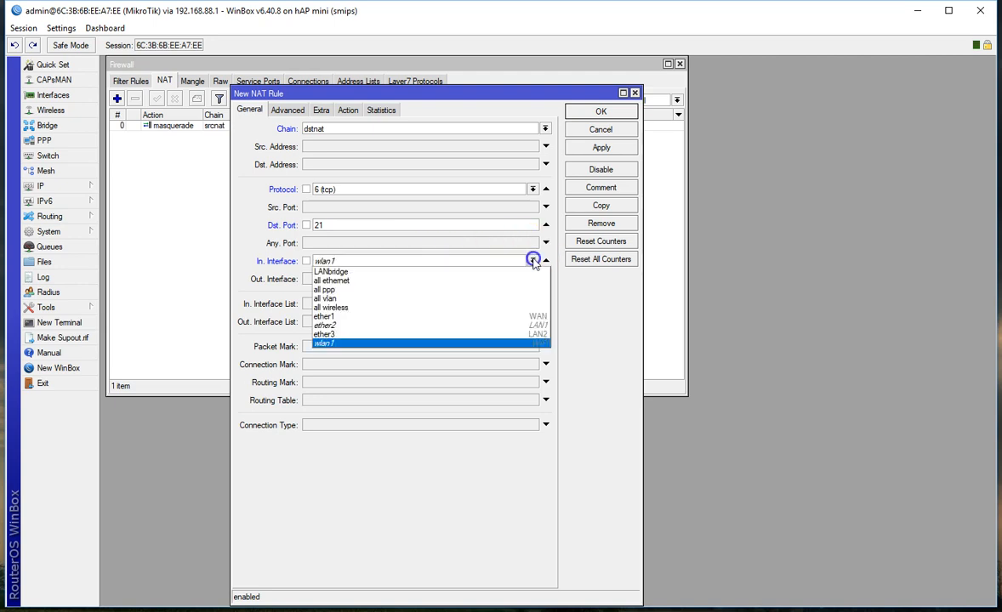
left_click(505, 316)
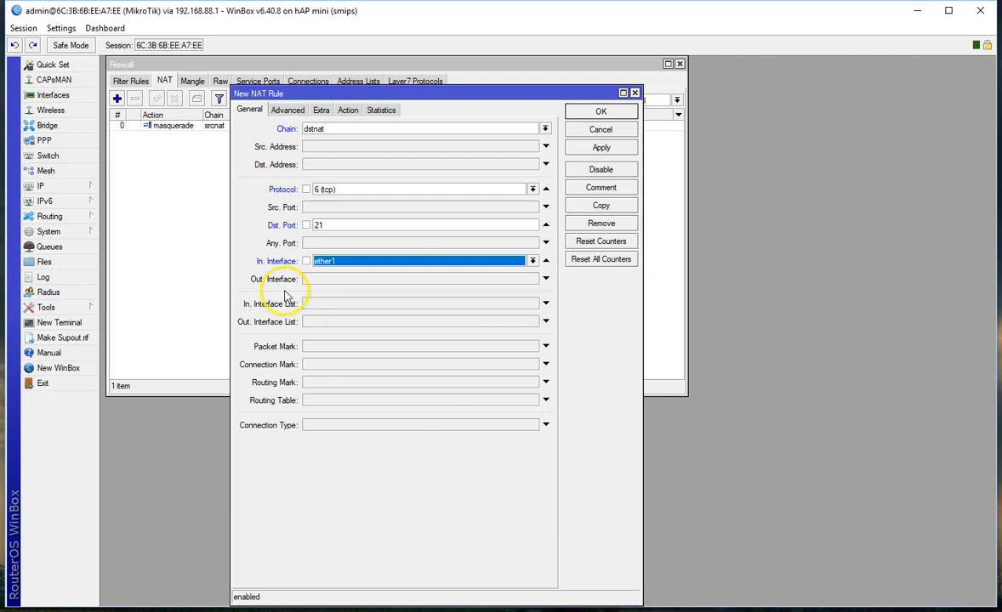
- Set the new NAT rule's action to dst-nat with destination address 192.168.1.55 and apply the rule
left_click(347, 110)
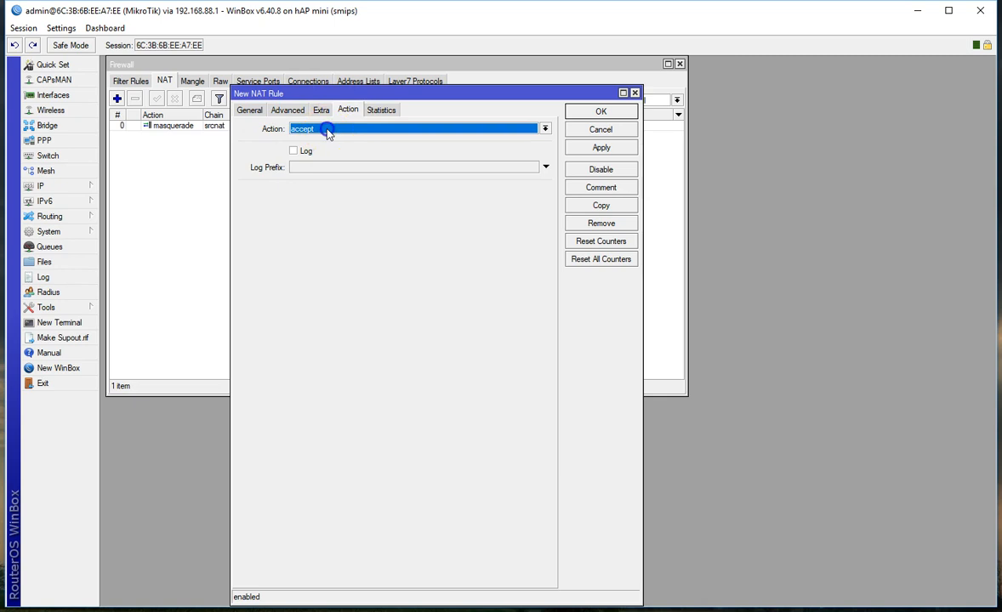
left_click(327, 129)
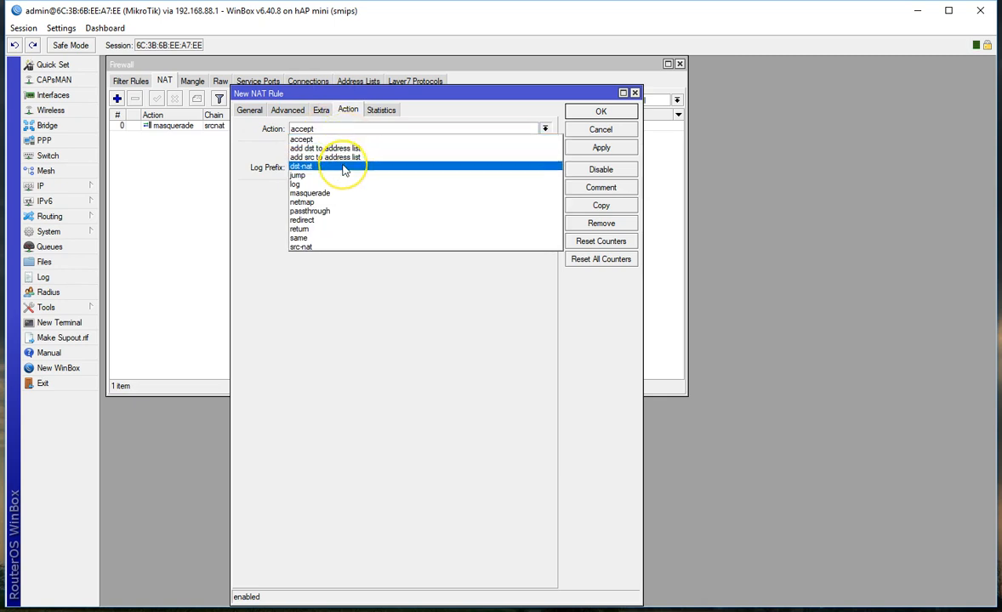
left_click(343, 168)
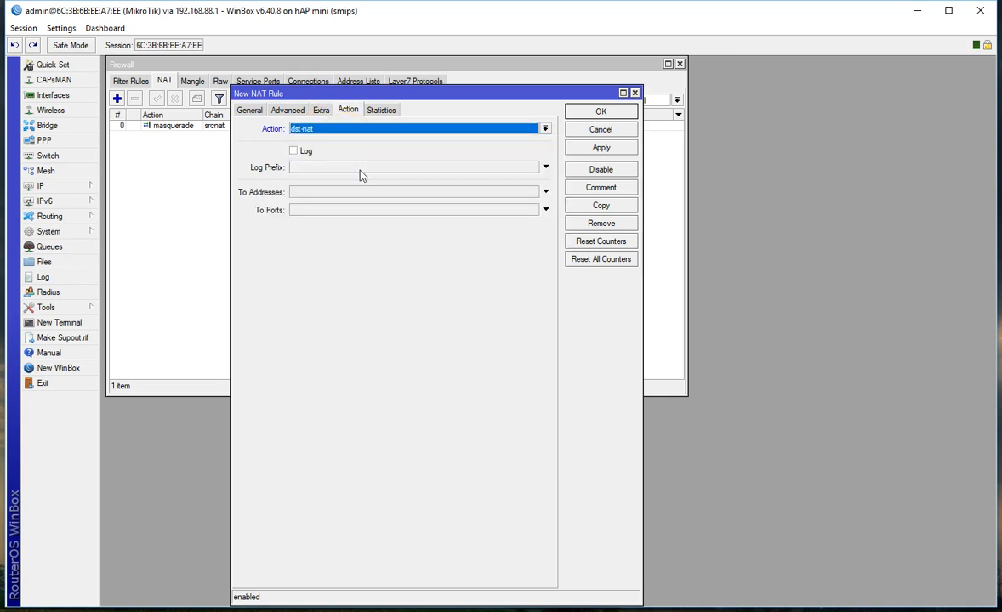
left_click(383, 190)
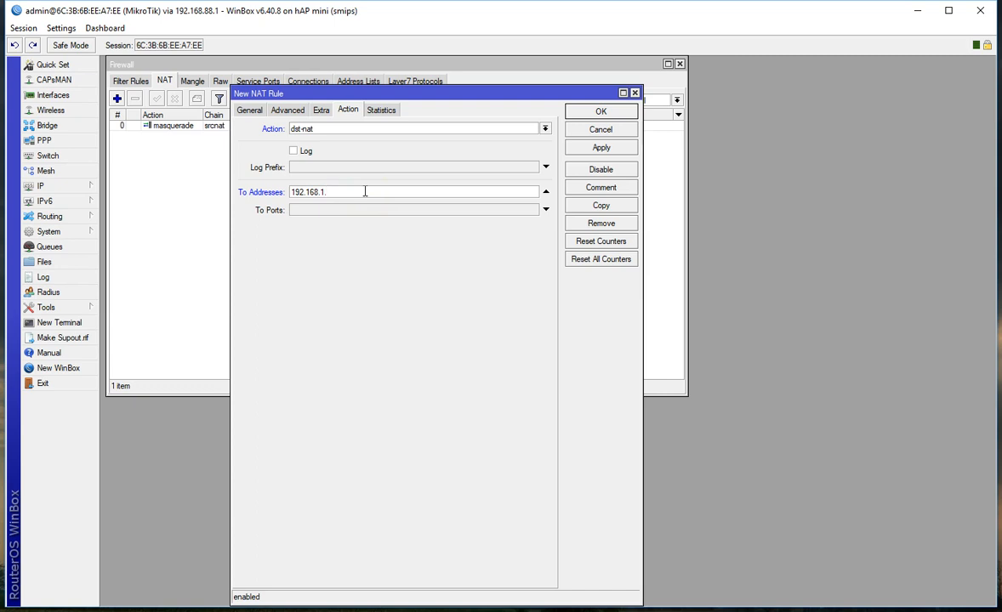
left_click(601, 148)
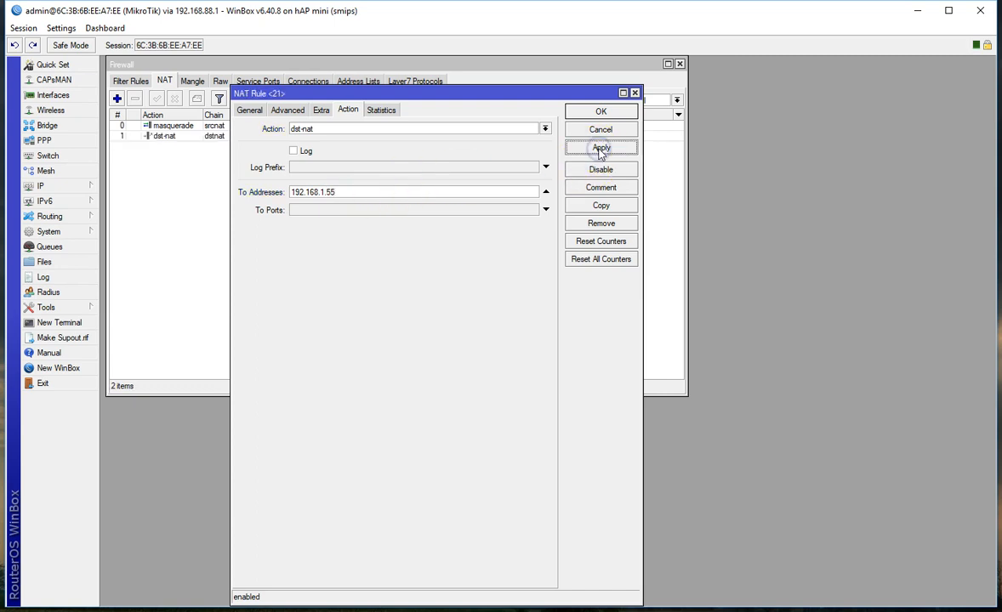
- Review the port 21 NAT rule's chain, protocol, destination port and in-interface against its dst-nat target address
left_click(249, 110)
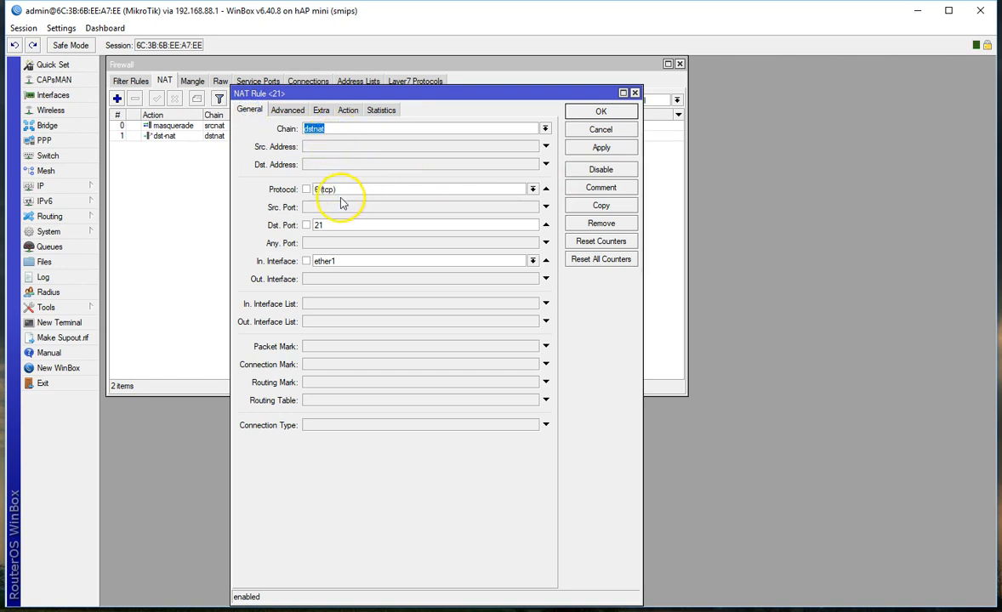
left_click(347, 224)
left_click(380, 262)
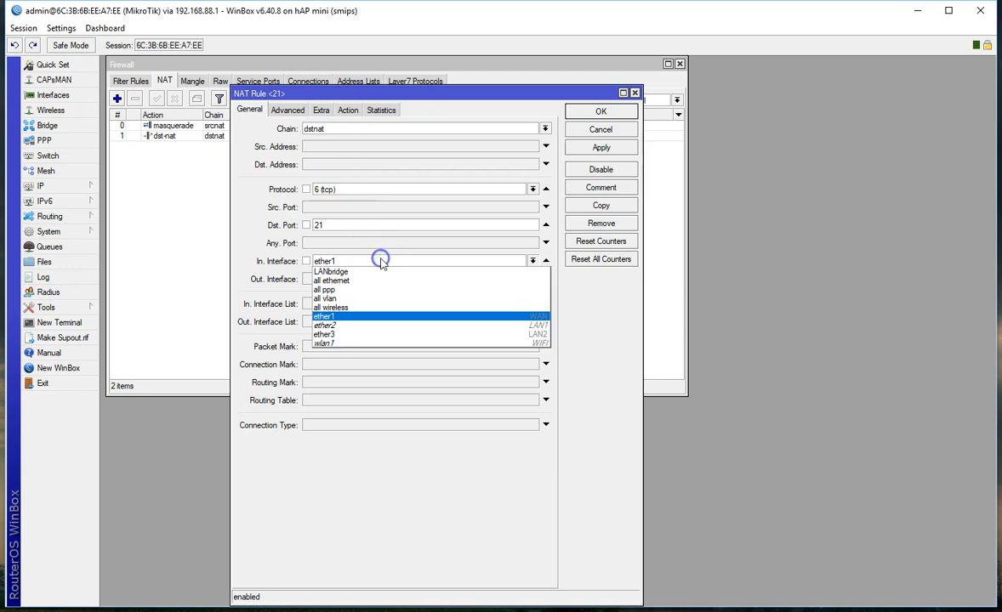
left_click(263, 247)
left_click(347, 110)
left_click_drag(360, 191, 228, 183)
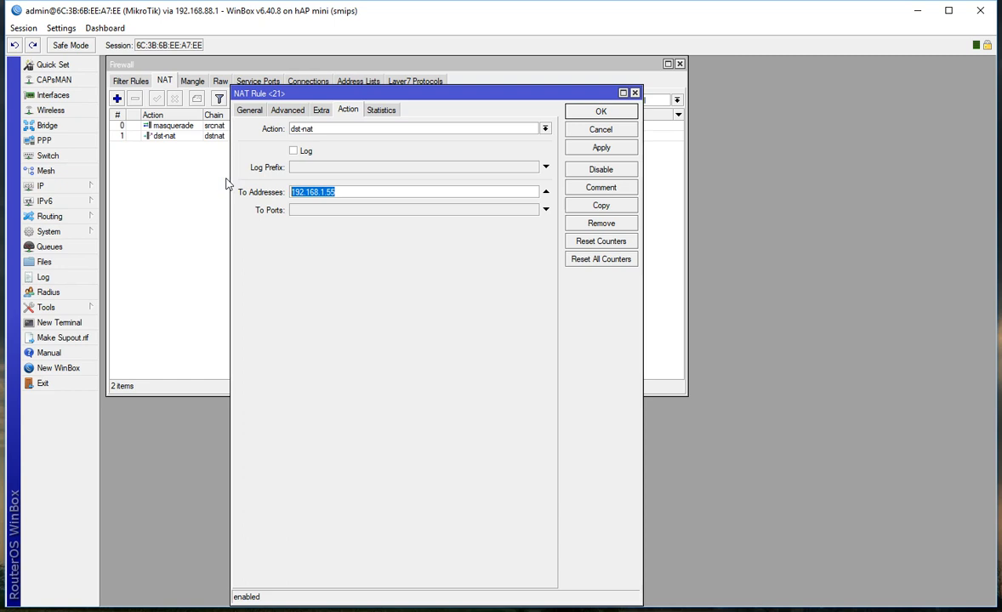
left_click(249, 108)
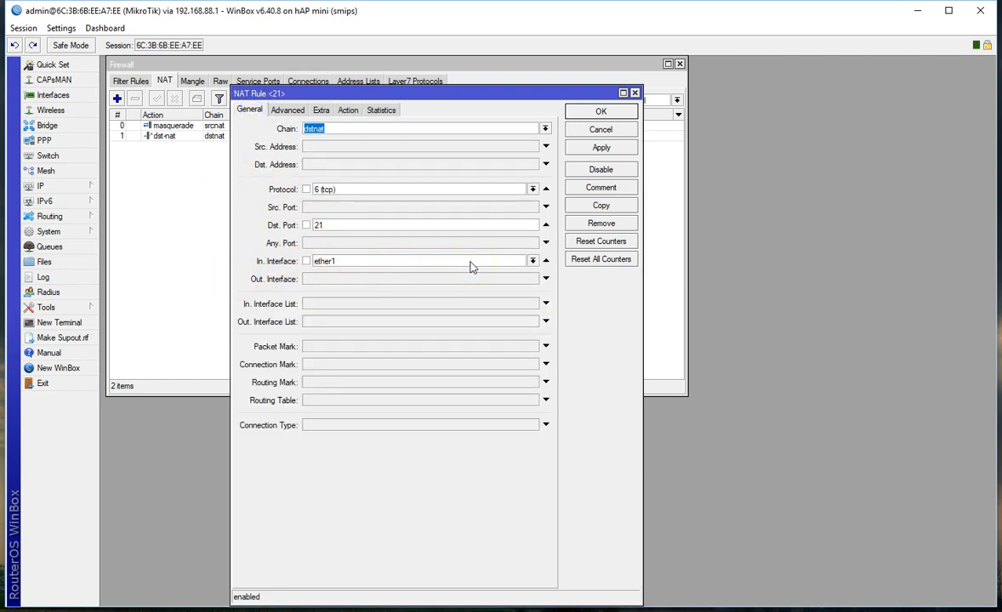
left_click_drag(344, 225, 245, 231)
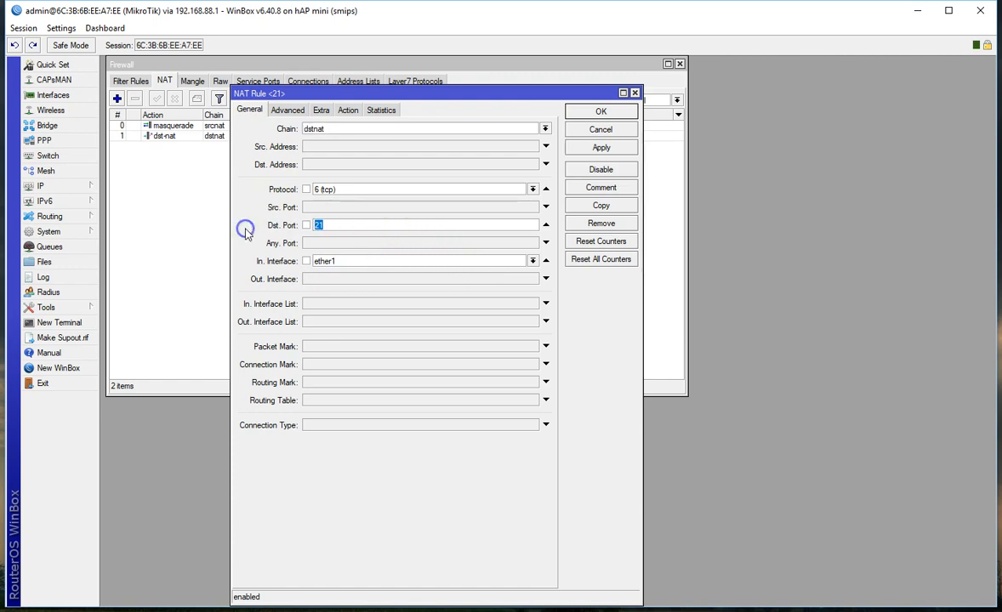
left_click(347, 108)
left_click(339, 192)
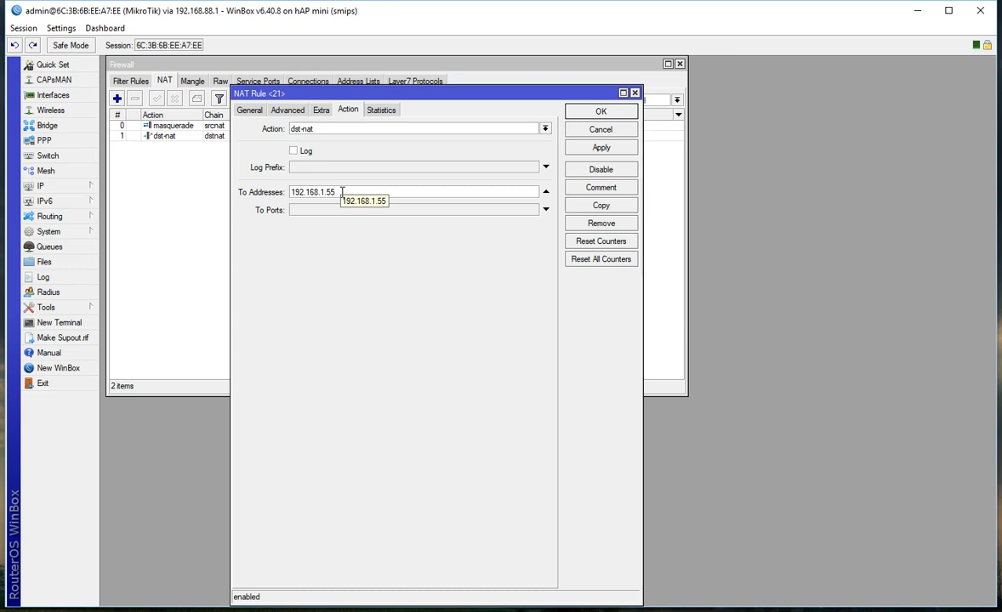
left_click_drag(342, 192, 320, 191)
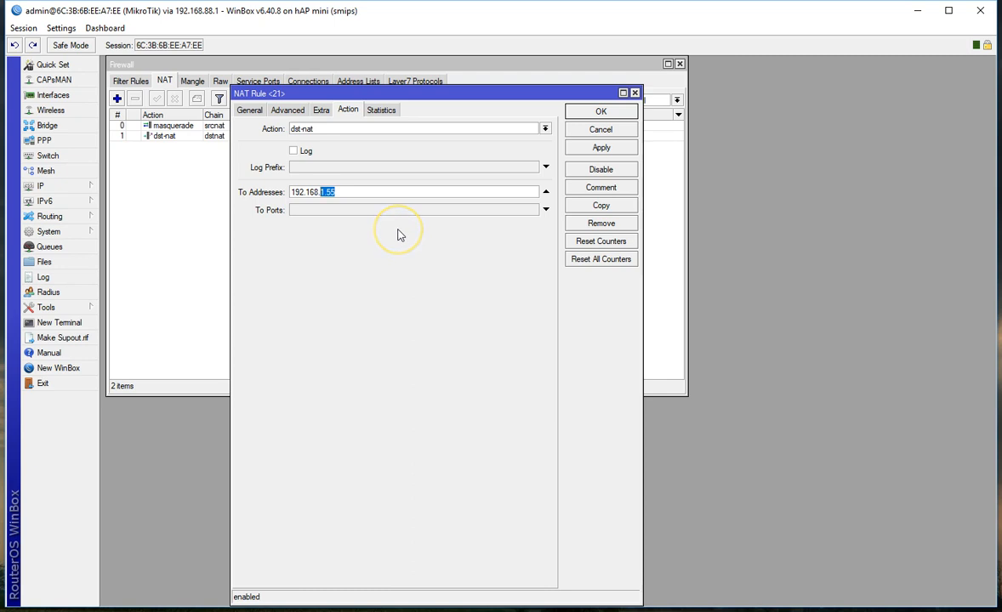
left_click(378, 192)
left_click(246, 109)
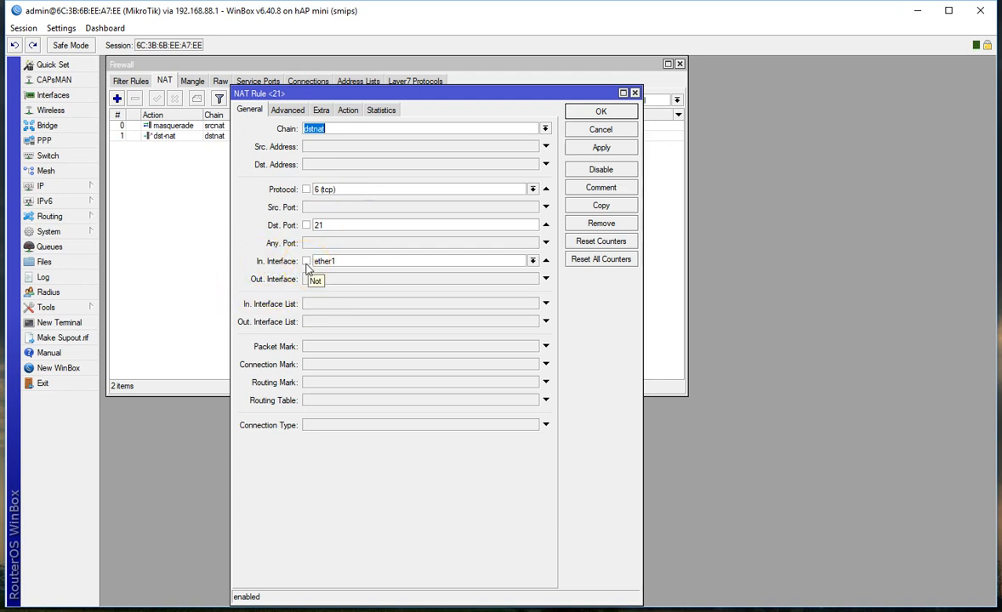
- Add the comment "Port FWD - FTP SERVER" to the port 21 NAT rule and save the rule
left_click(587, 187)
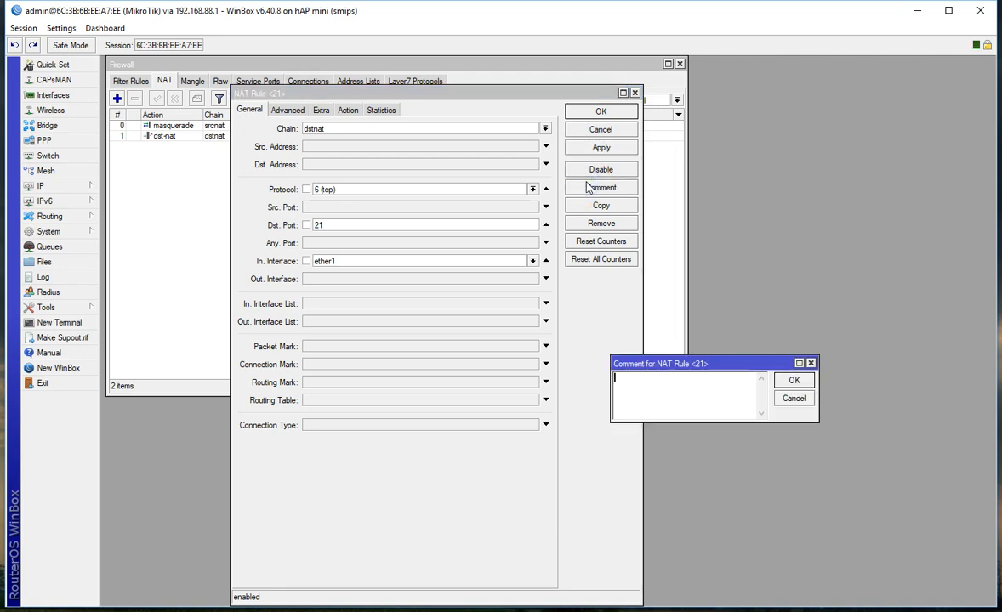
type("Pro")
key("BackSpace")
key("BackSpace")
type("ort FWD - FTP SERVER")
key("Return")
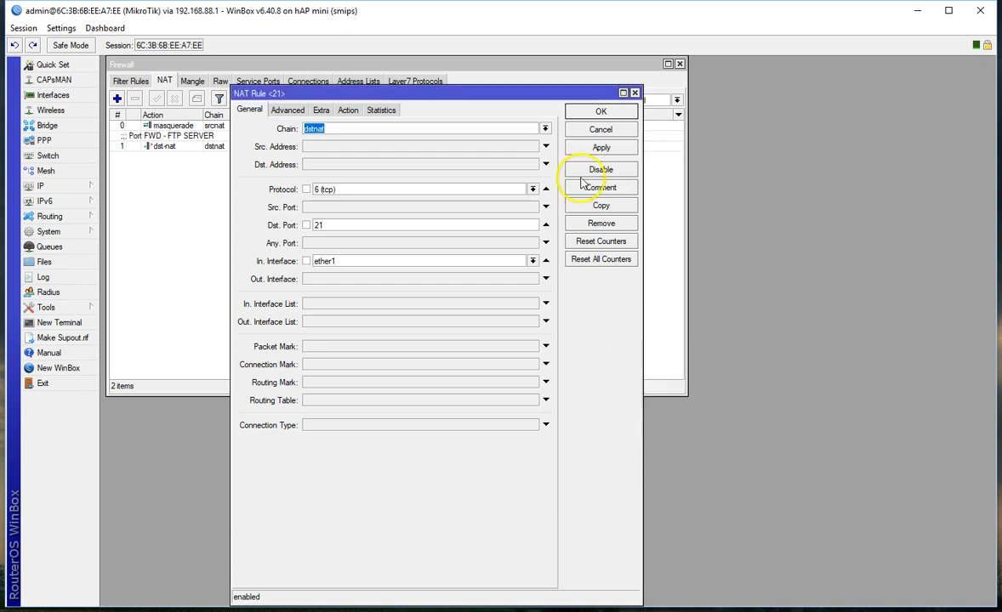
left_click(601, 112)
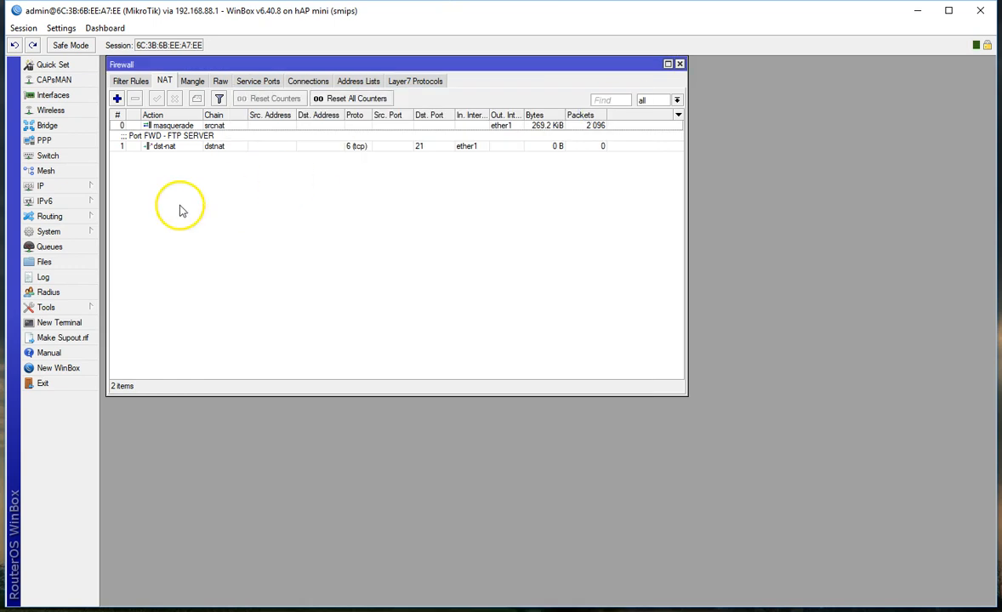
left_click(194, 144)
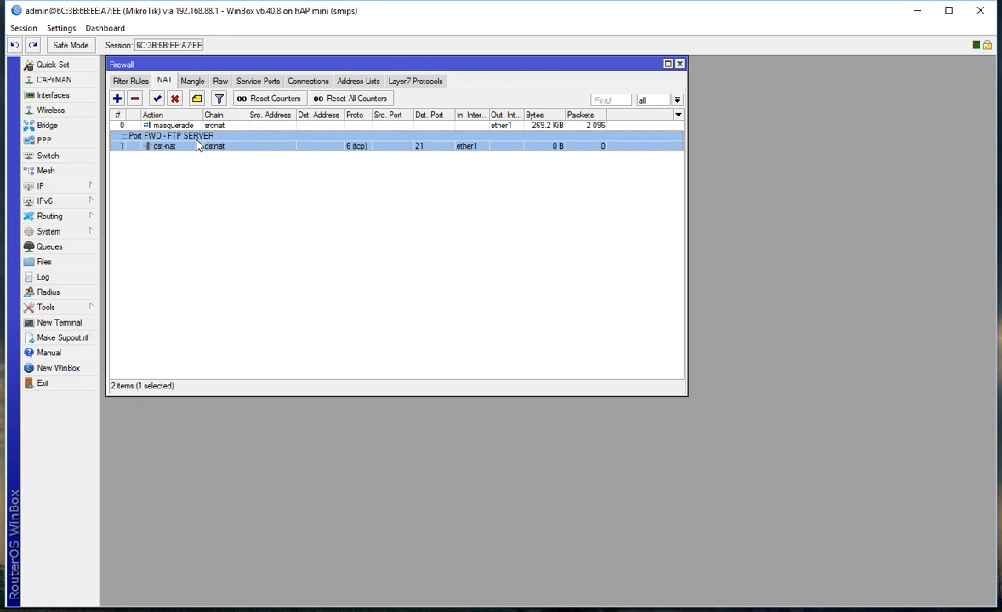
left_click(138, 81)
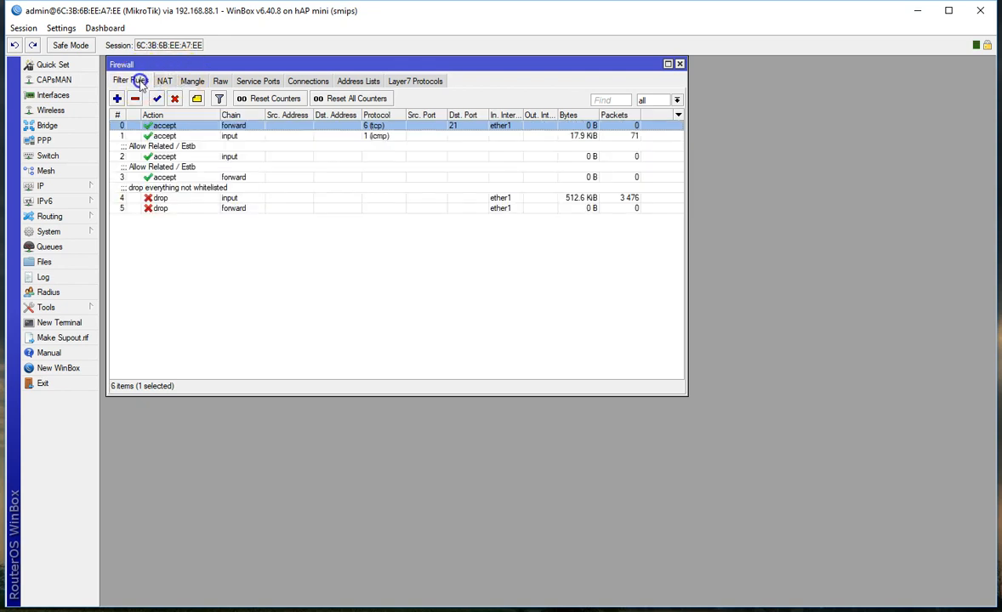
double_click(191, 128)
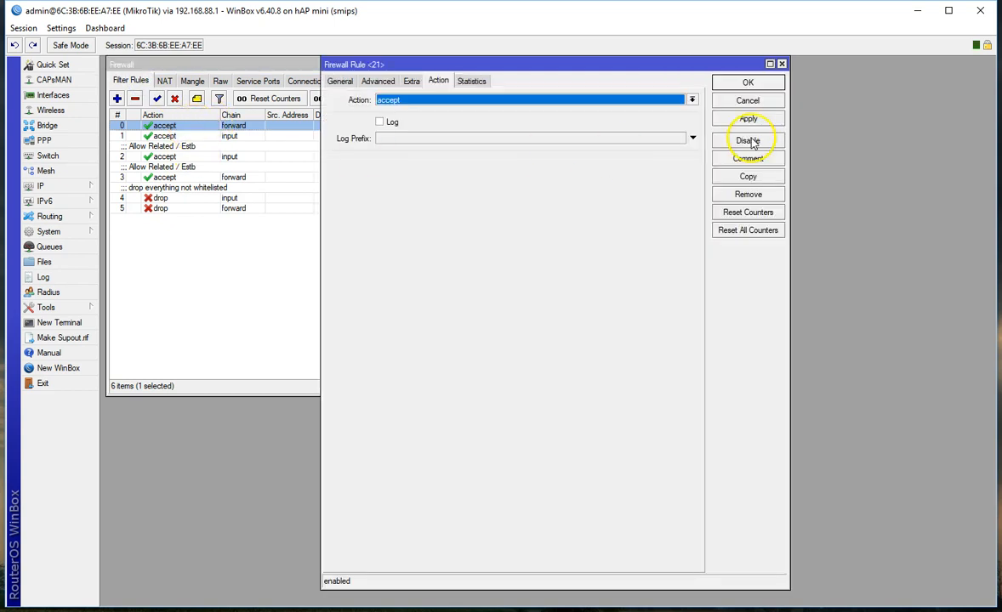
left_click(742, 177)
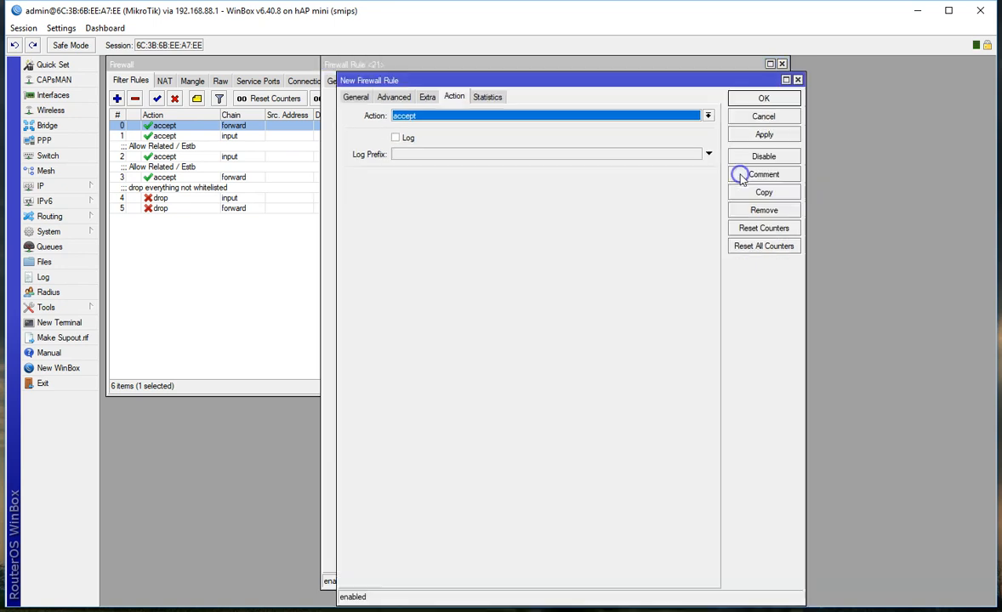
left_click(356, 96)
double_click(441, 211)
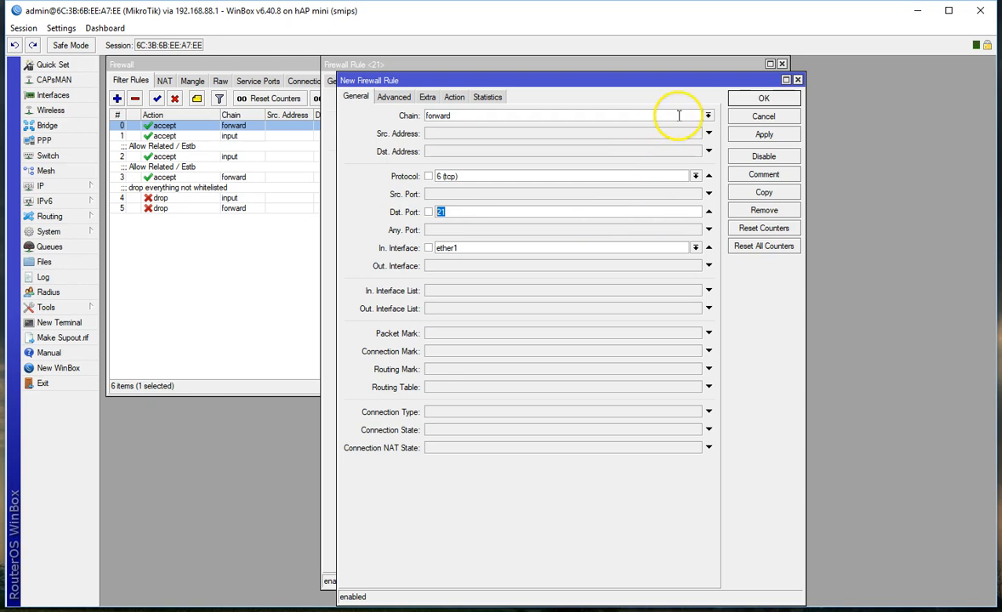
left_click(756, 119)
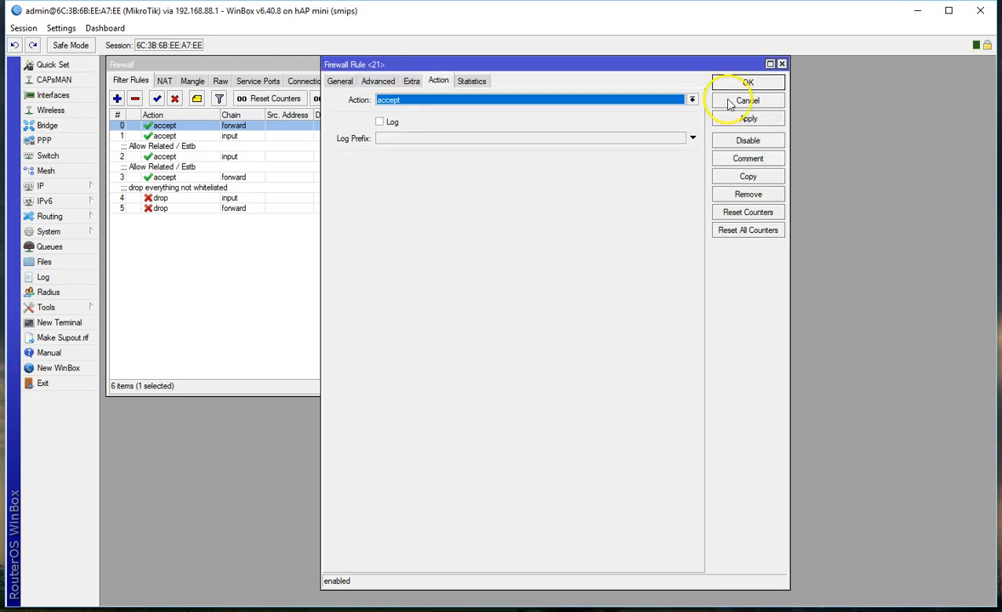
left_click(747, 101)
- Sort the filter rules by action in both directions and return the list to rule-number order
left_click(166, 116)
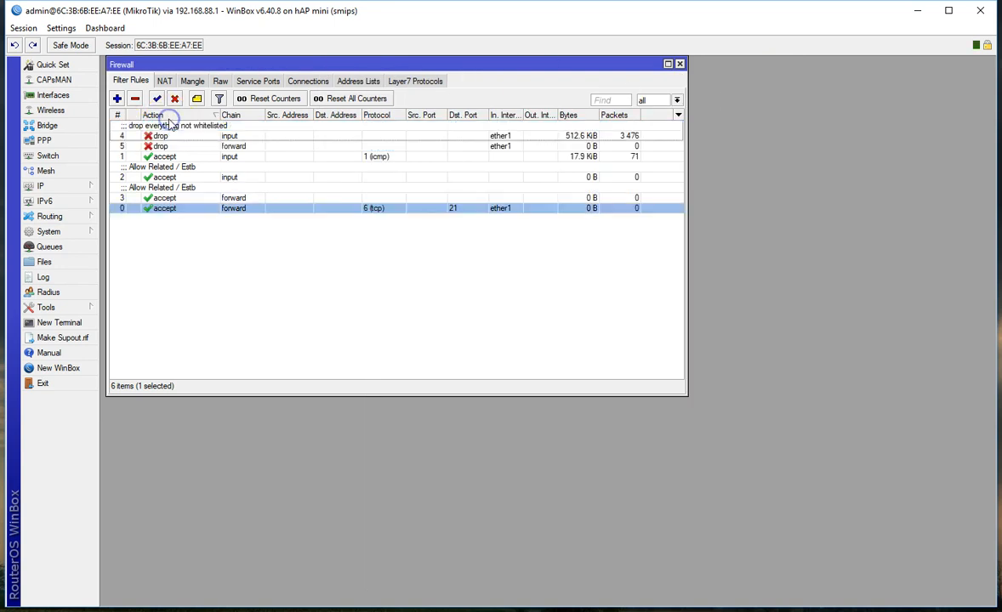
left_click(165, 115)
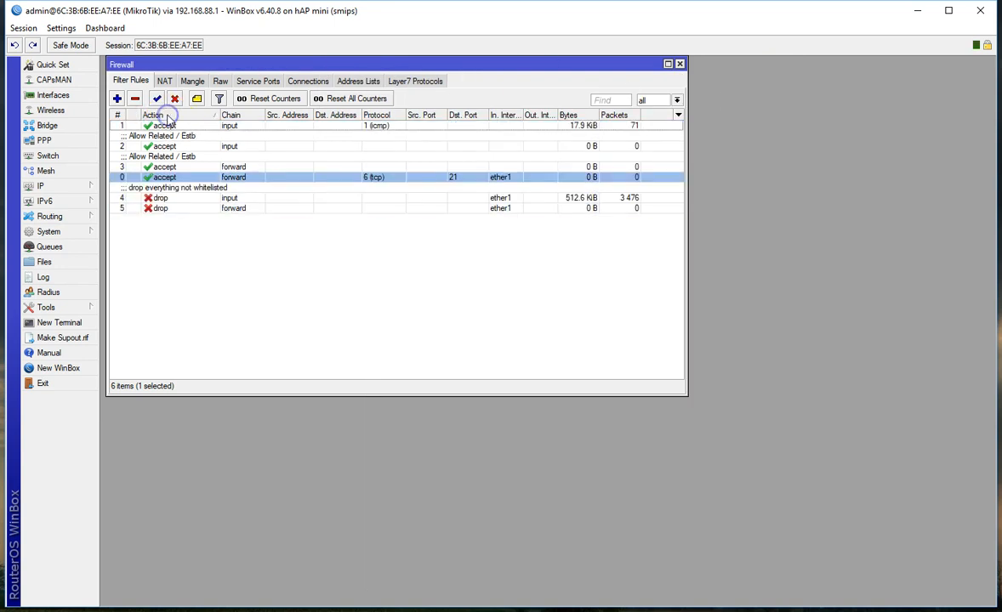
left_click(117, 115)
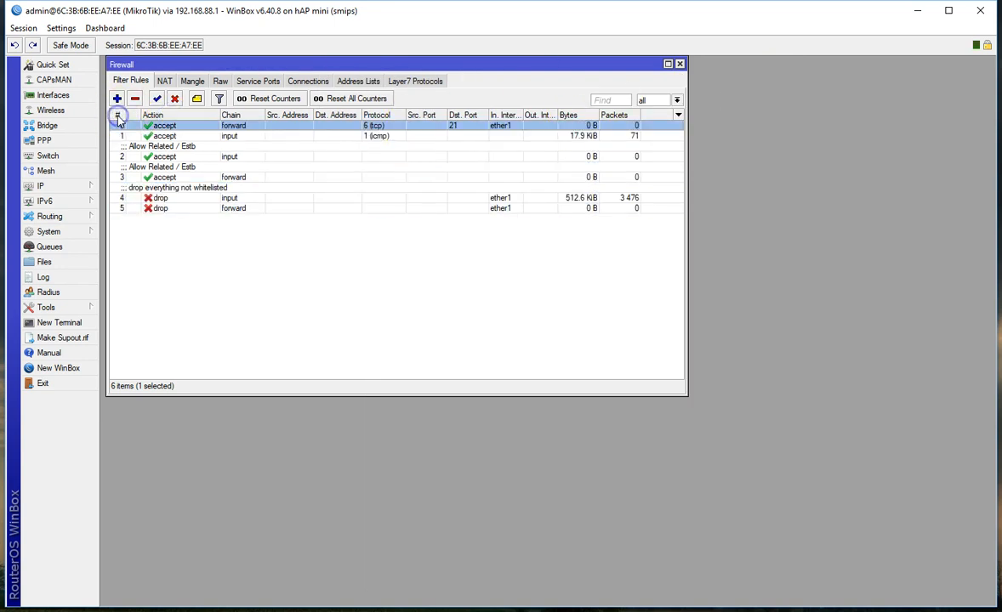
- Extend the TCP forward accept rule's destination ports to 21,22,80,8080 and save the rule
double_click(190, 125)
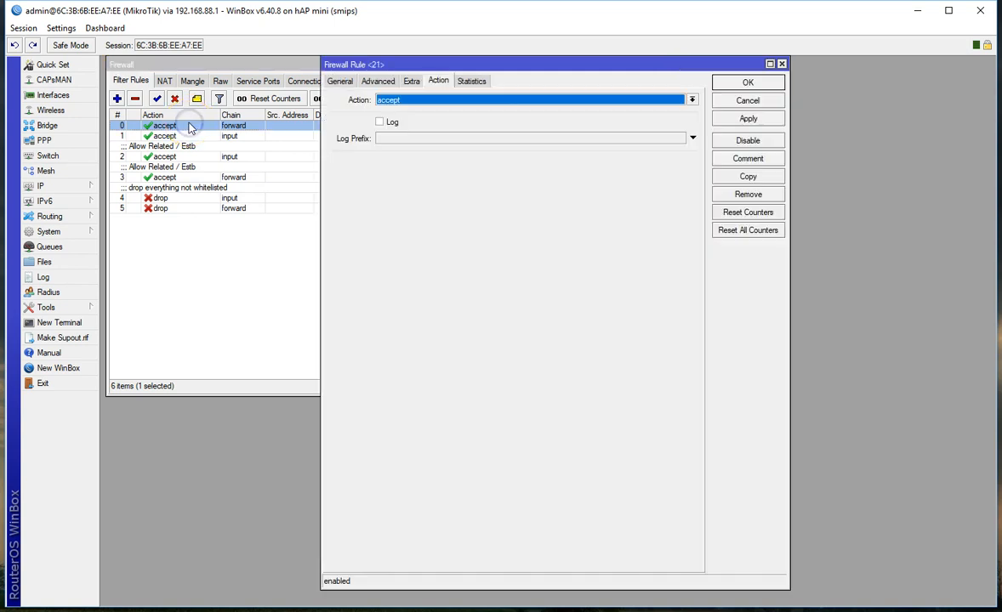
left_click(342, 81)
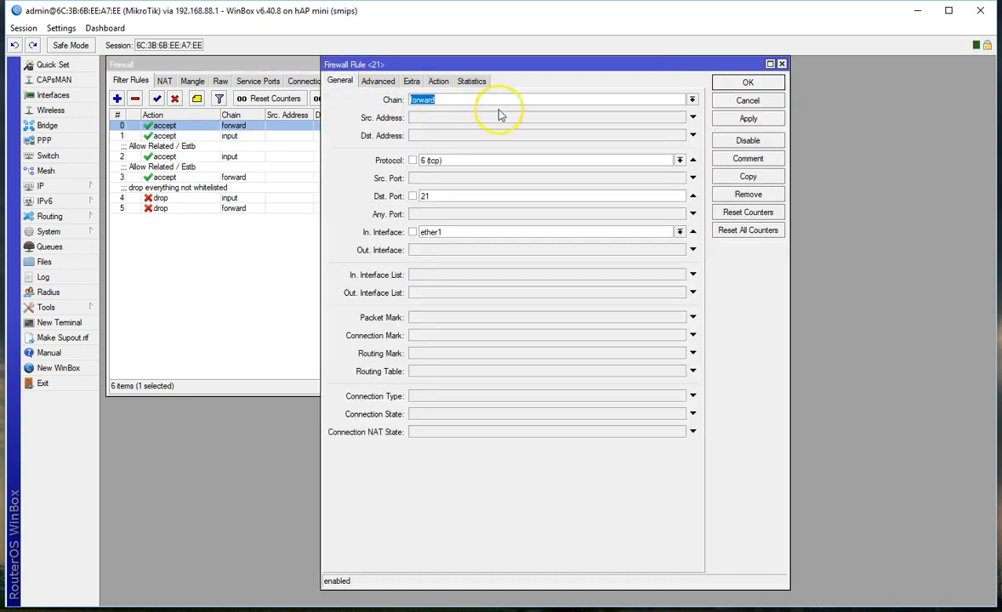
left_click_drag(499, 68, 442, 71)
left_click(406, 201)
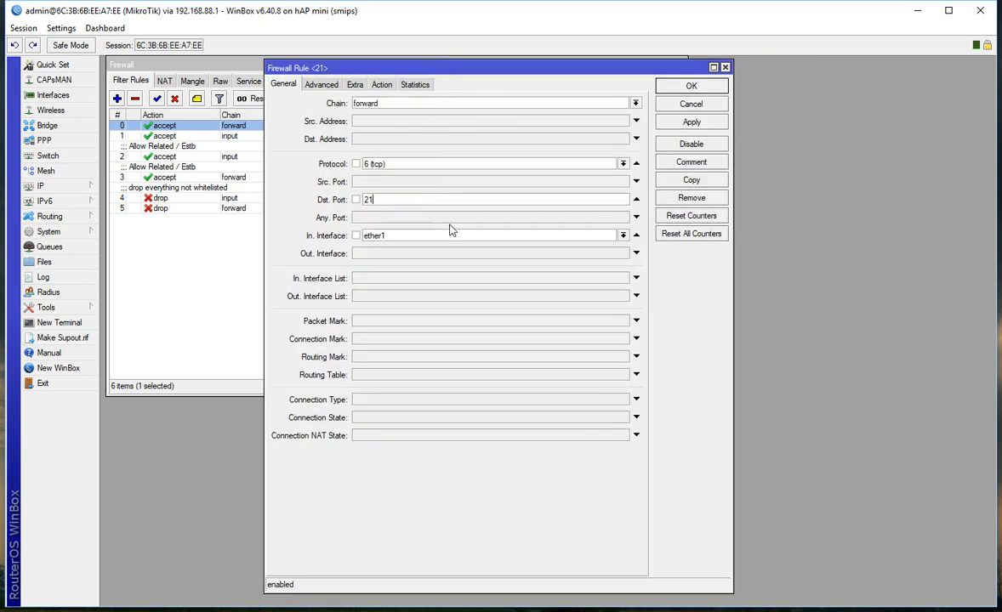
type(",22,80")
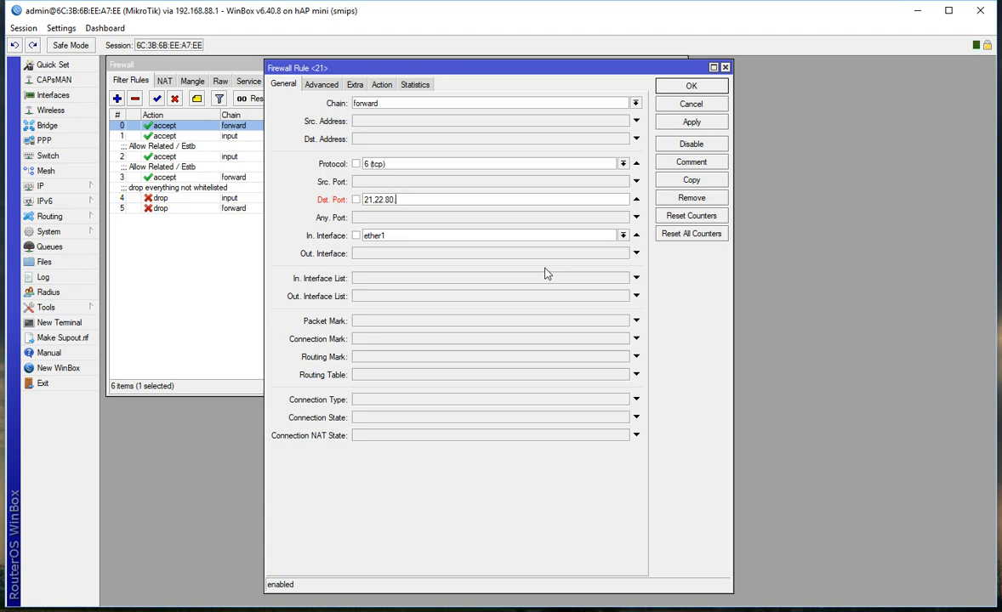
type(",")
left_click(542, 200)
type("8080")
left_click(691, 124)
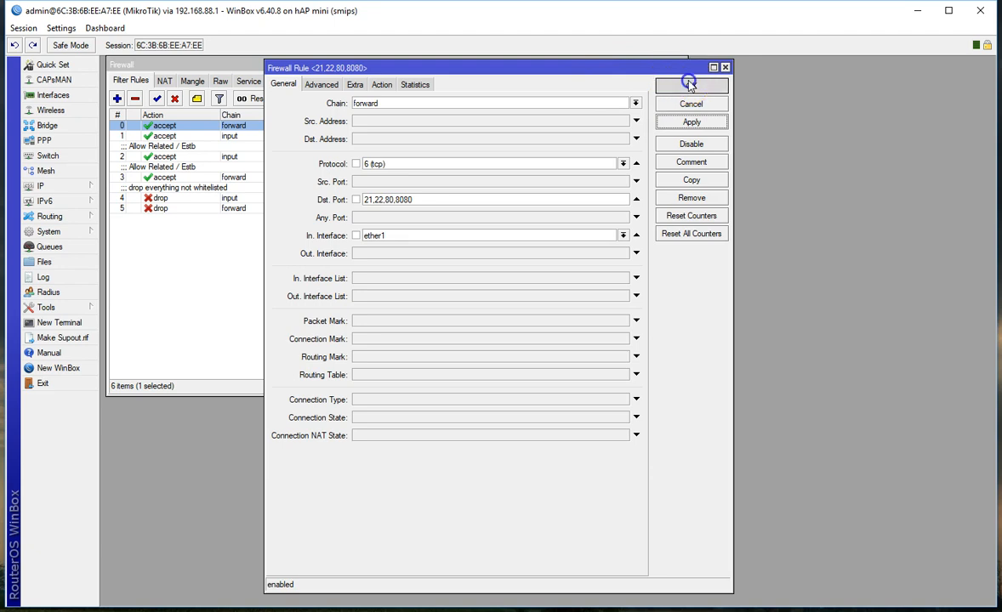
left_click(690, 86)
left_click(163, 81)
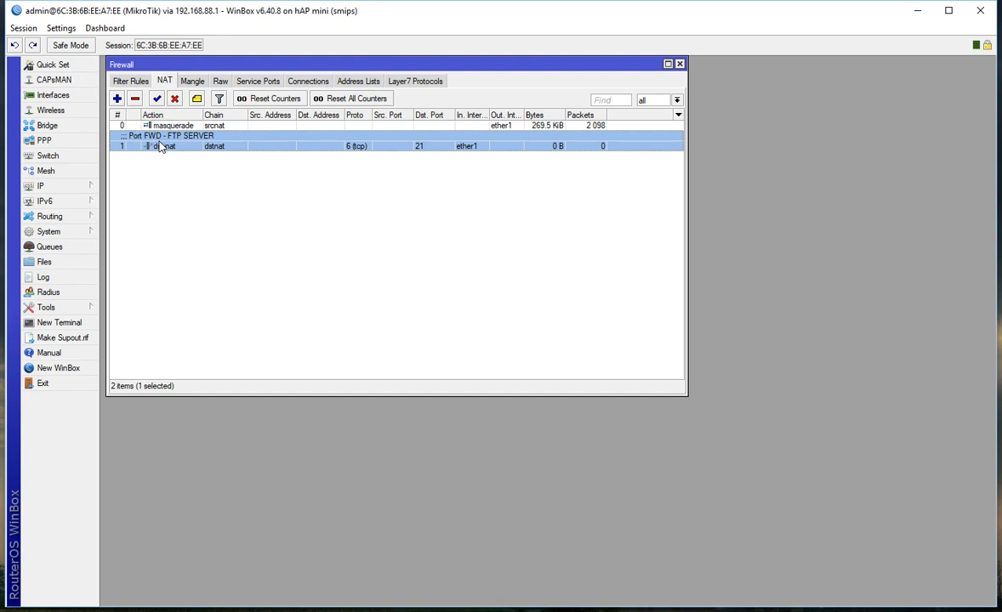
left_click(132, 82)
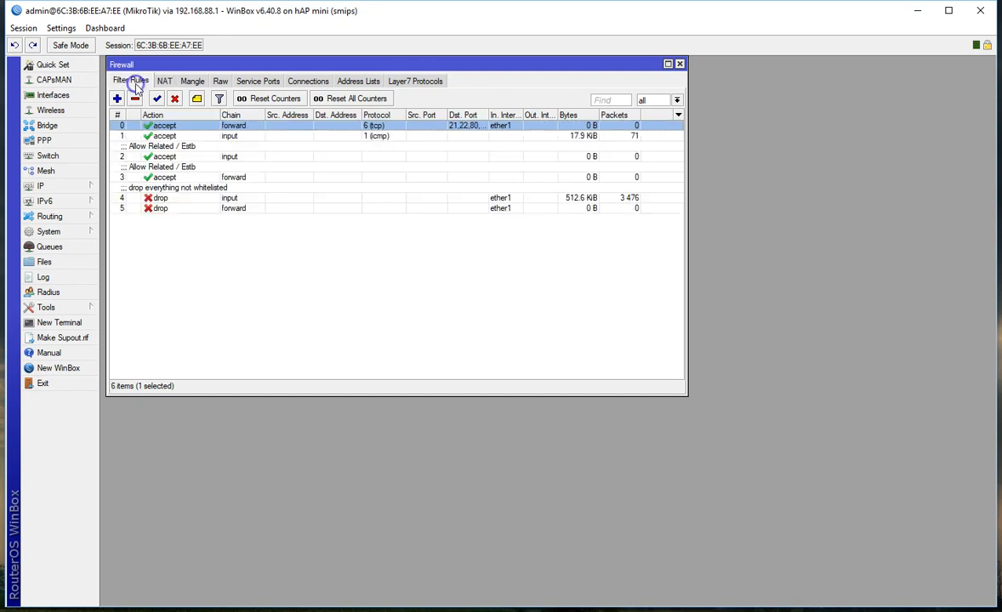